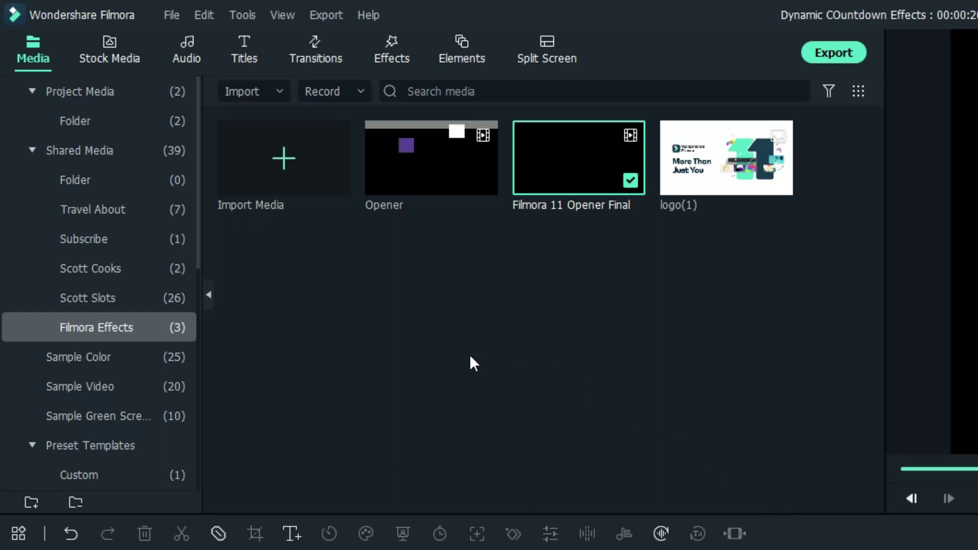
# - Open the Timer effects library and browse the countdown effects
pyautogui.click(391, 47)
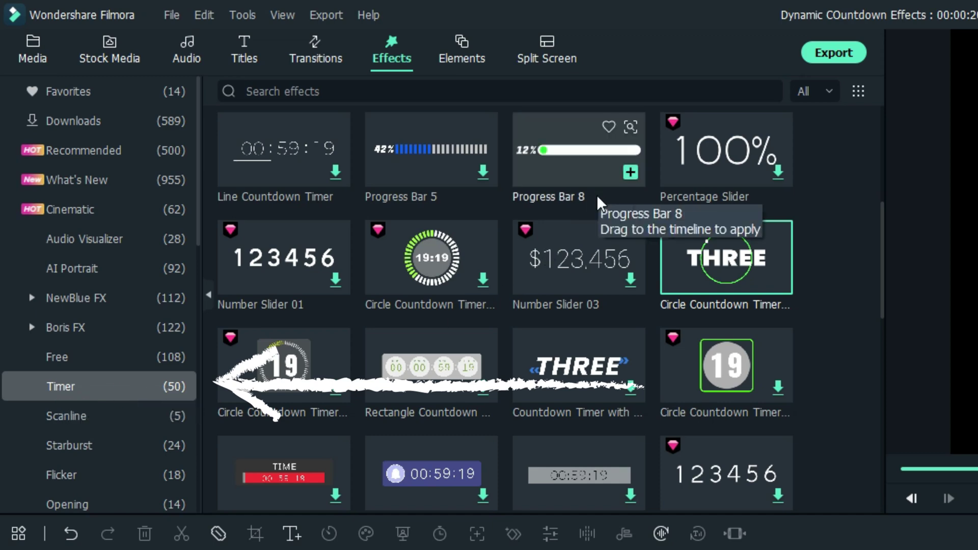
pyautogui.scroll(-15, 601, 305)
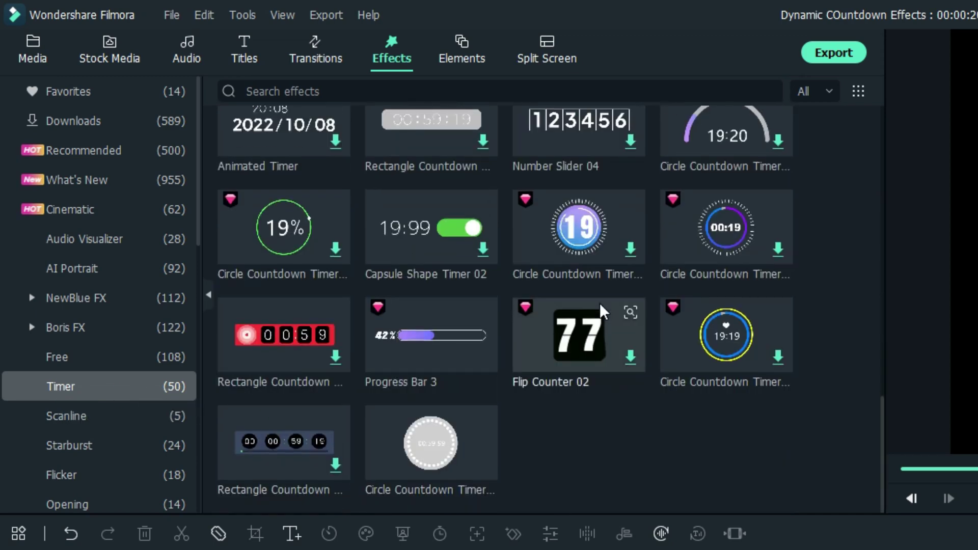
pyautogui.scroll(10, 601, 311)
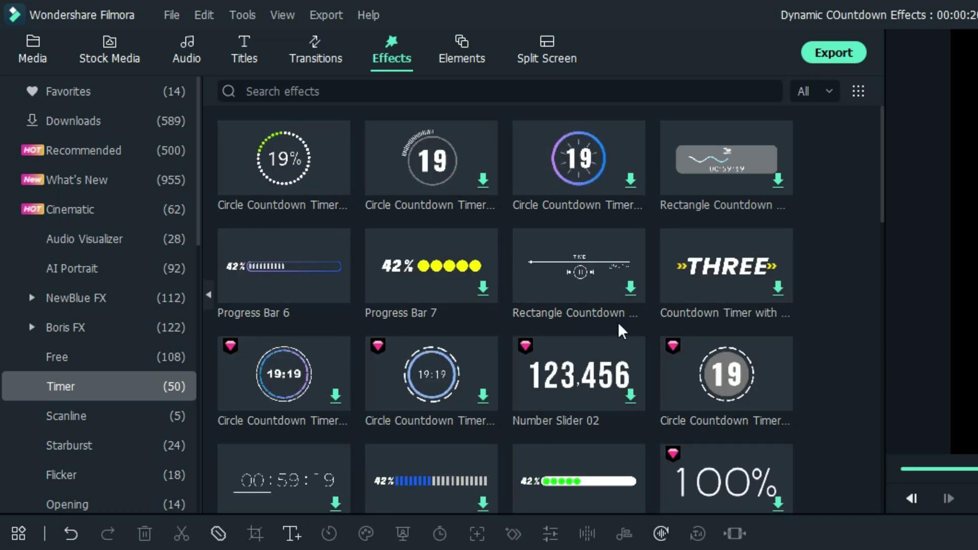
pyautogui.scroll(-8, 620, 333)
pyautogui.scroll(3, 607, 347)
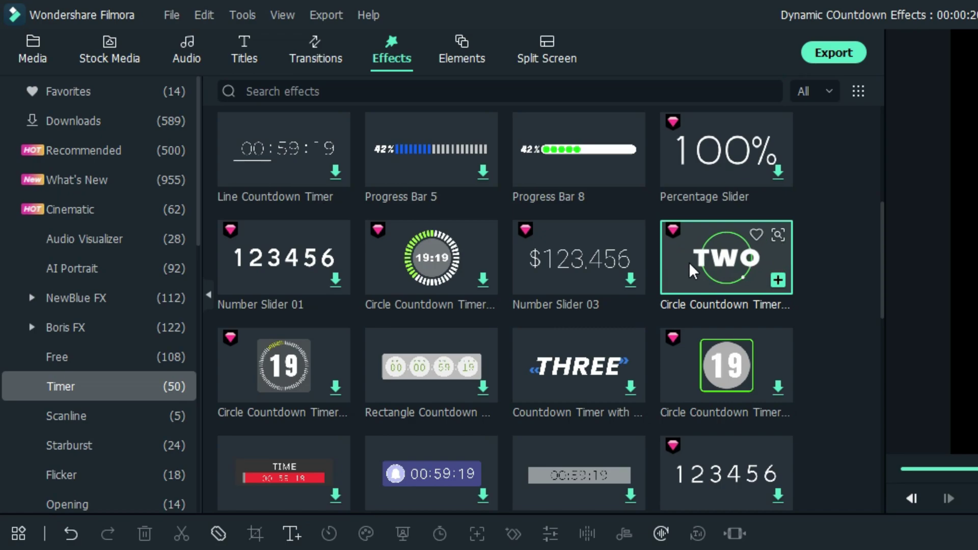
# - Place the Circle Countdown Timer on track 1 near 25 s, preview it, and open its settings
pyautogui.moveTo(693, 270); pyautogui.dragTo(722, 459)
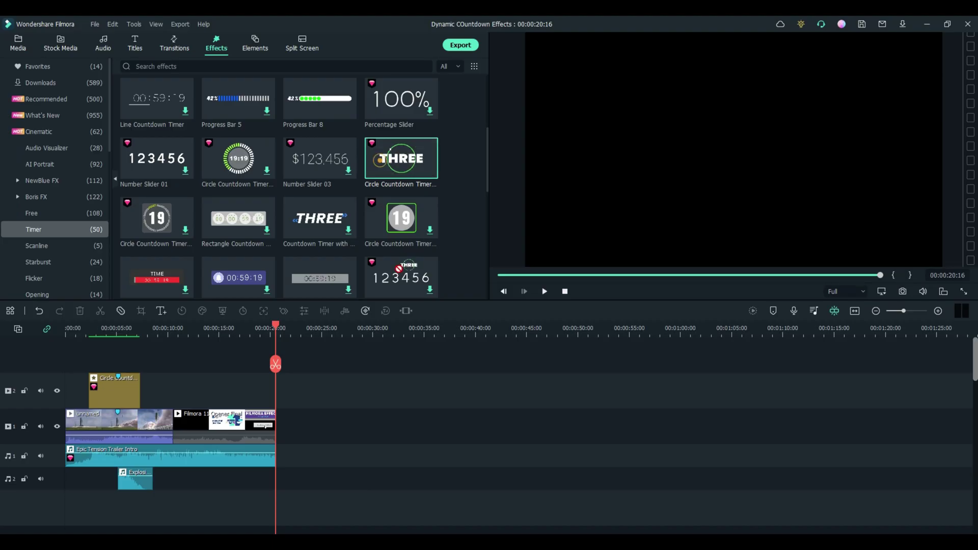
pyautogui.moveTo(399, 268); pyautogui.dragTo(327, 435)
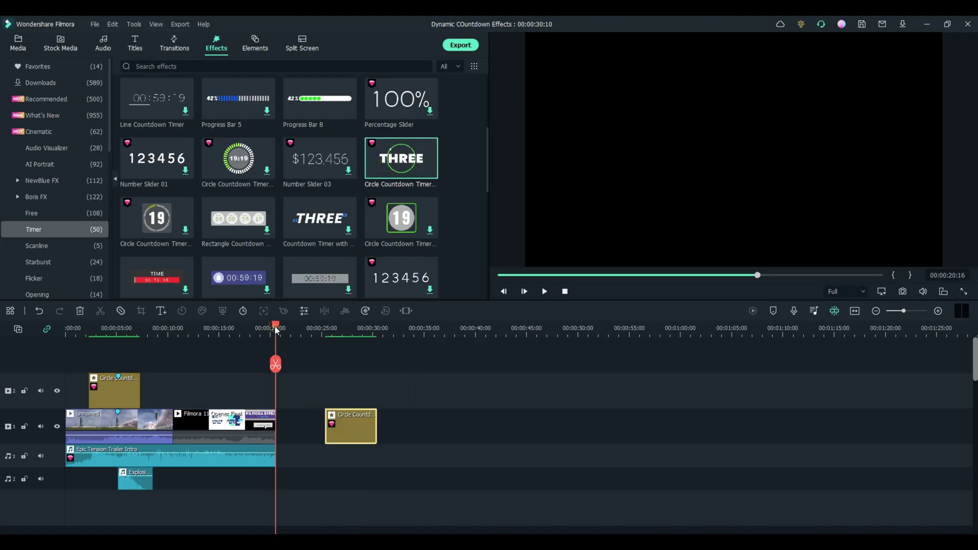
pyautogui.moveTo(276, 329); pyautogui.dragTo(345, 334)
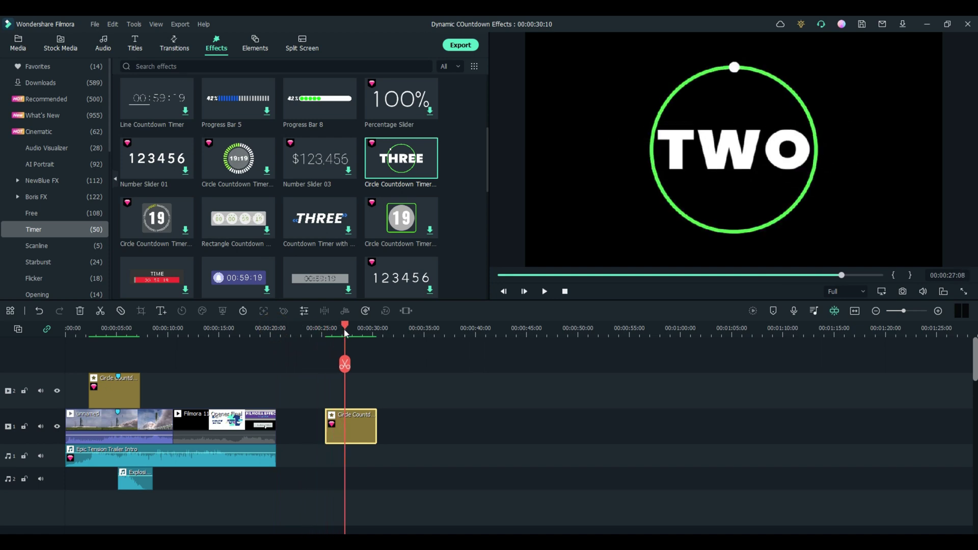
pyautogui.doubleClick(358, 426)
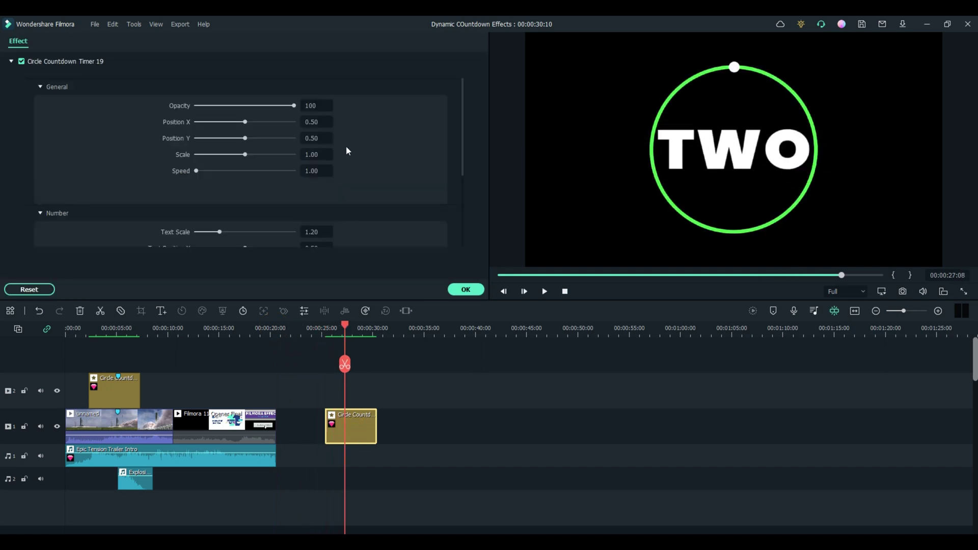
# - Try opacity 17 (undone), scale 0.33 and text scale 2.89, then reset text scale to 1.20
pyautogui.moveTo(292, 106); pyautogui.dragTo(211, 110)
pyautogui.hotkey('ctrl', 'z')
pyautogui.moveTo(248, 154)
pyautogui.mouseDown()
pyautogui.moveTo(213, 155)
pyautogui.moveTo(264, 155)
pyautogui.moveTo(246, 155)
pyautogui.mouseUp()
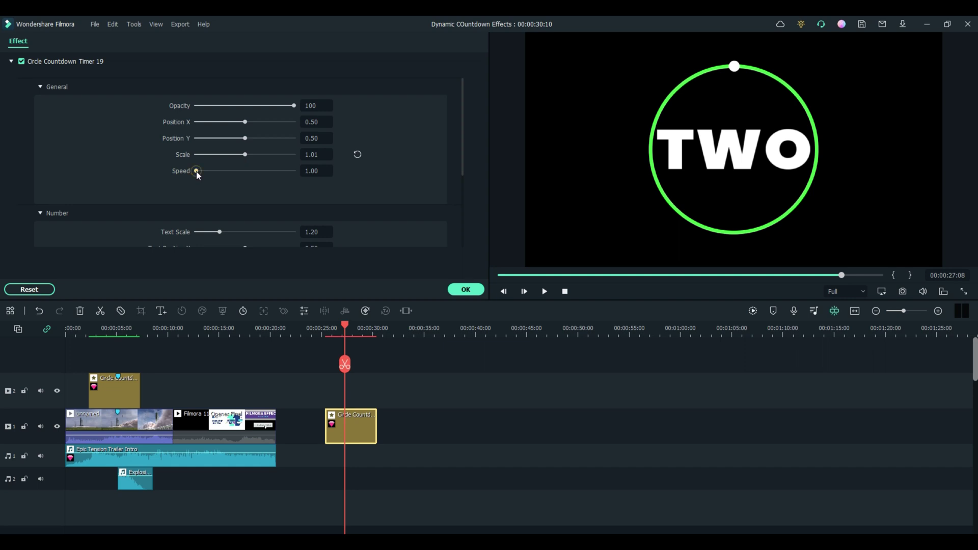
pyautogui.scroll(-3, 198, 175)
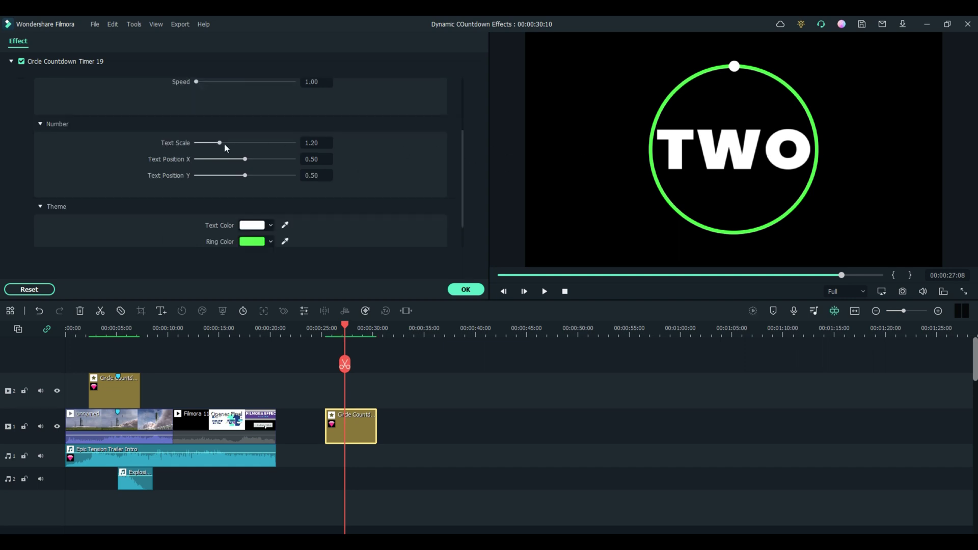
pyautogui.moveTo(224, 142); pyautogui.dragTo(201, 153)
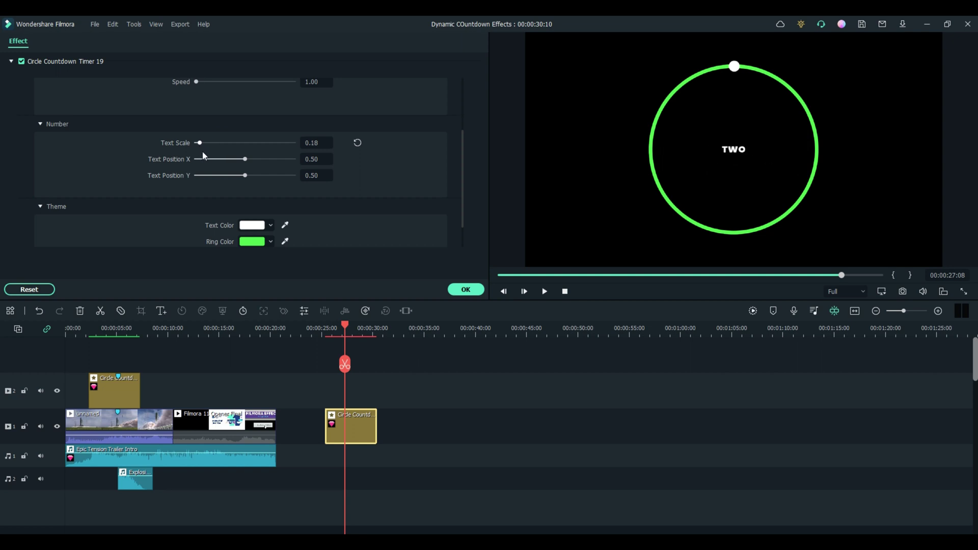
pyautogui.moveTo(203, 155); pyautogui.dragTo(232, 152)
pyautogui.click(359, 143)
# - Color the countdown text light blue and play the preview
pyautogui.scroll(-1, 354, 164)
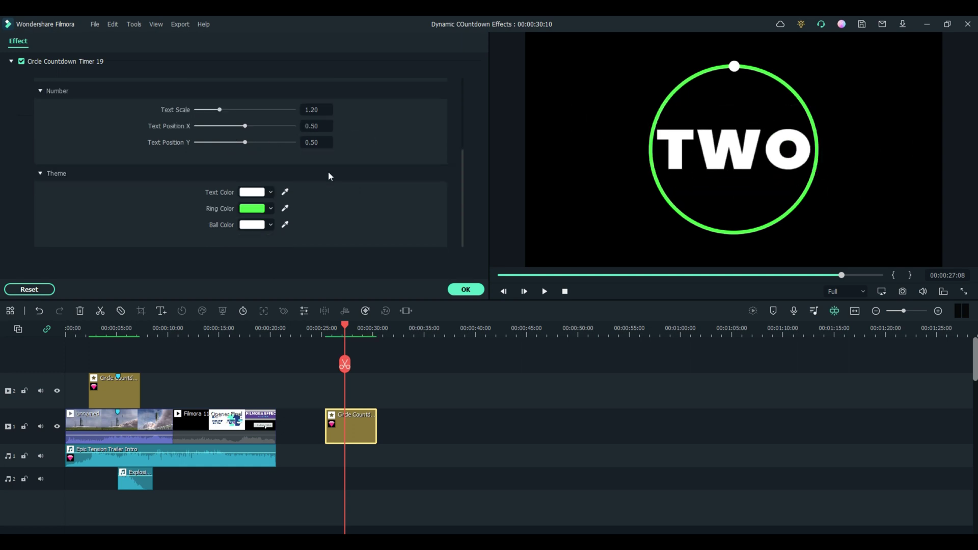
pyautogui.click(271, 192)
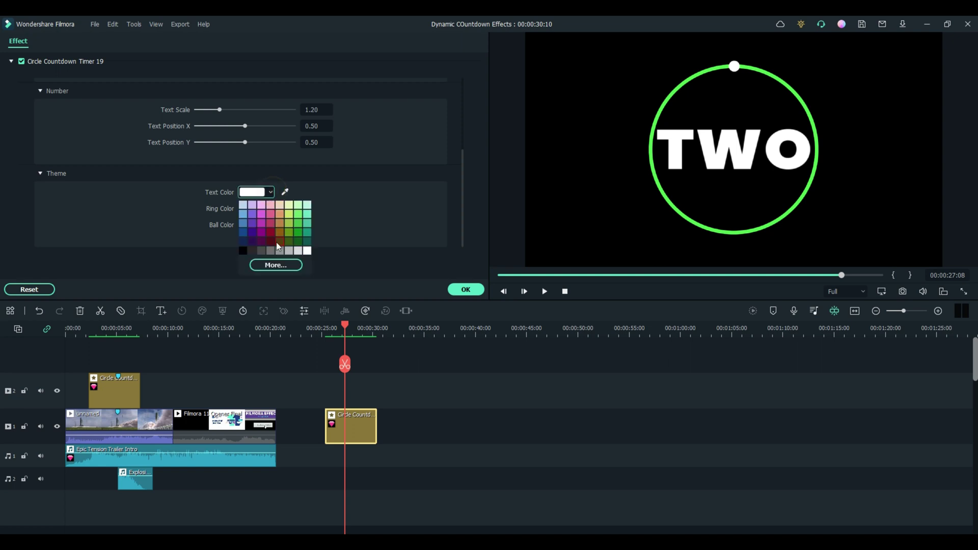
pyautogui.click(271, 266)
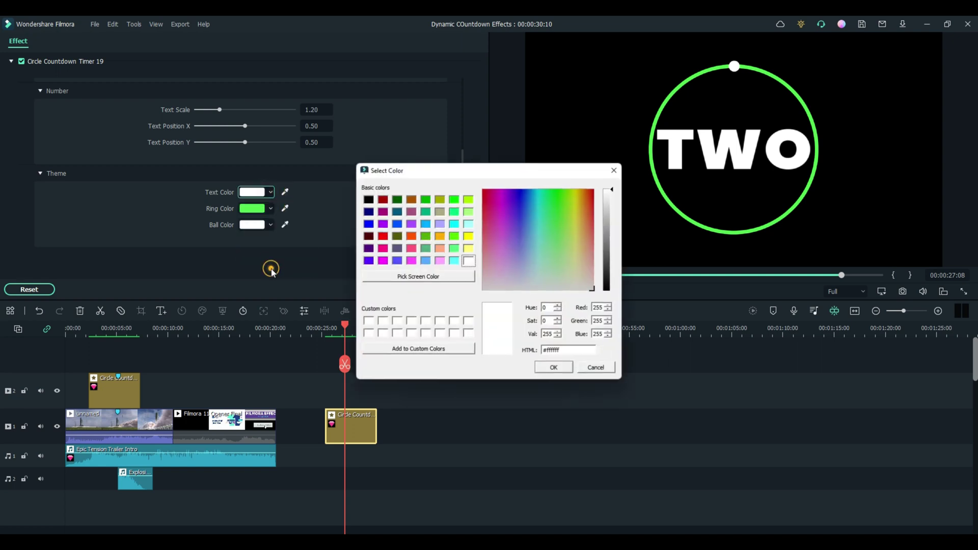
pyautogui.click(425, 260)
pyautogui.click(554, 367)
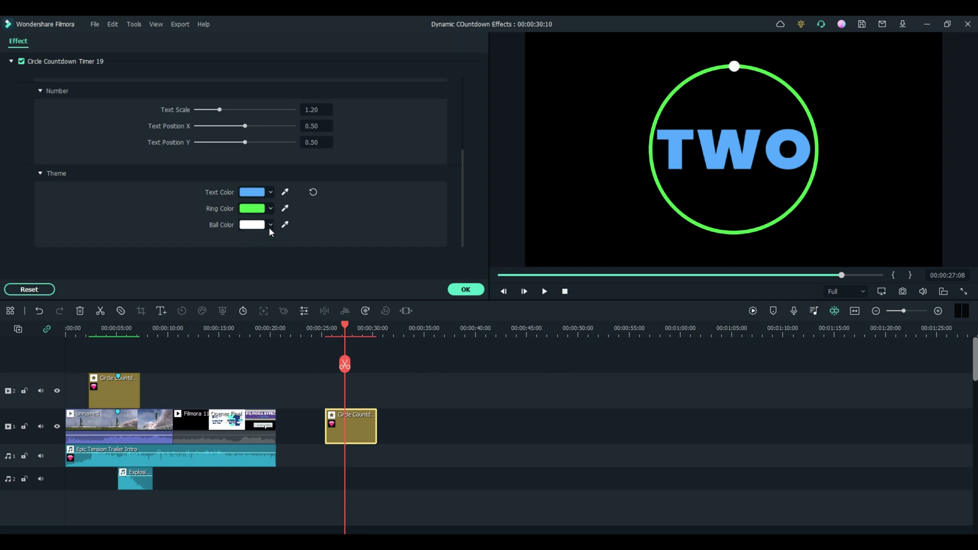
pyautogui.click(543, 292)
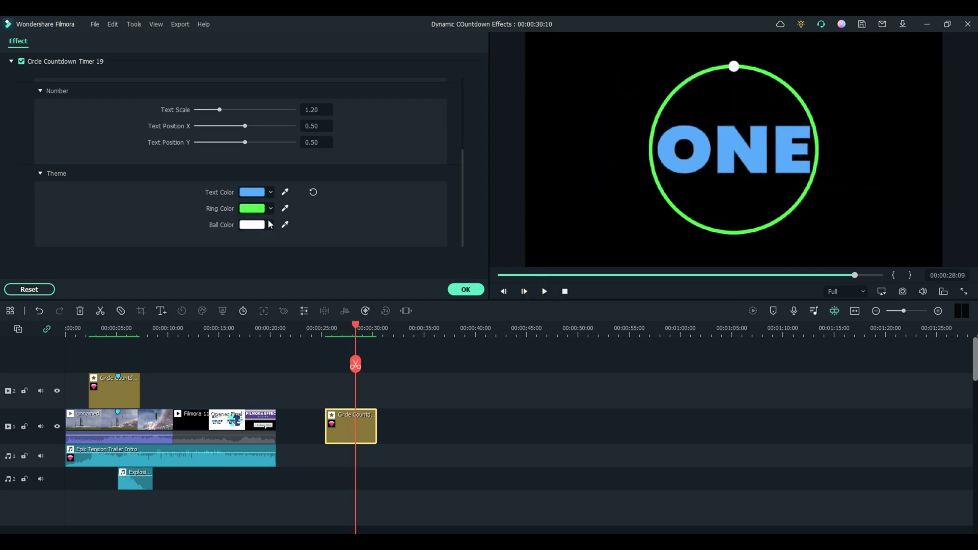
# - Restore white text, close the settings, and add the segmented 19:19 circle countdown after it
pyautogui.click(312, 192)
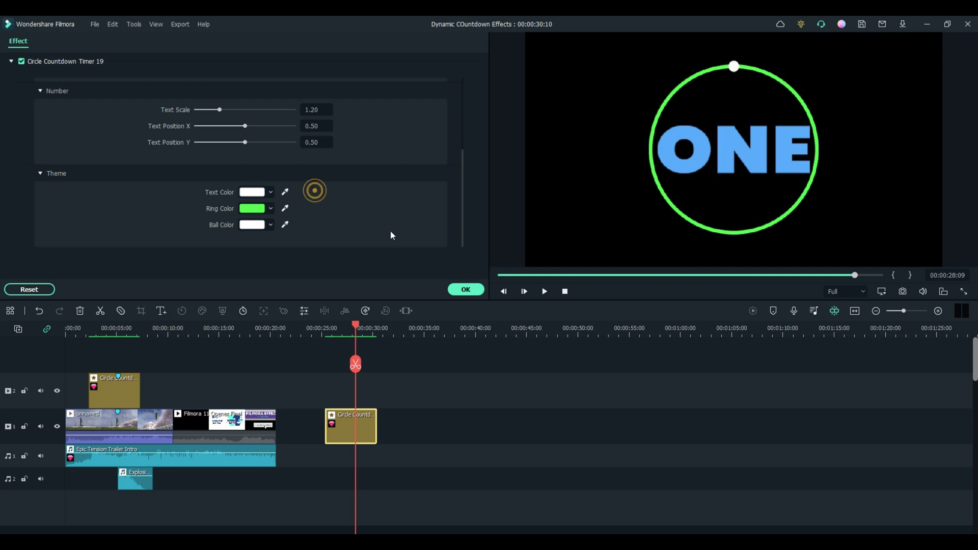
pyautogui.click(466, 290)
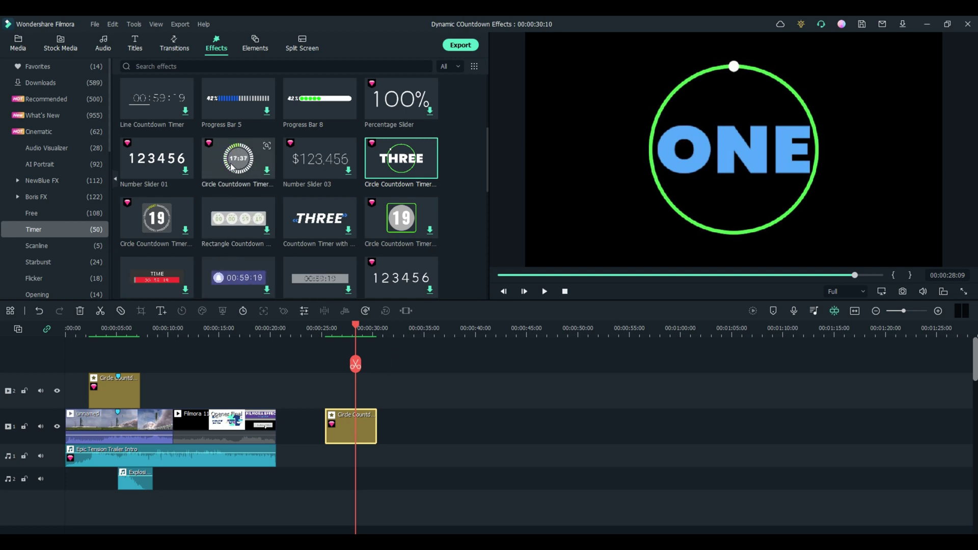
pyautogui.moveTo(238, 159); pyautogui.dragTo(428, 433)
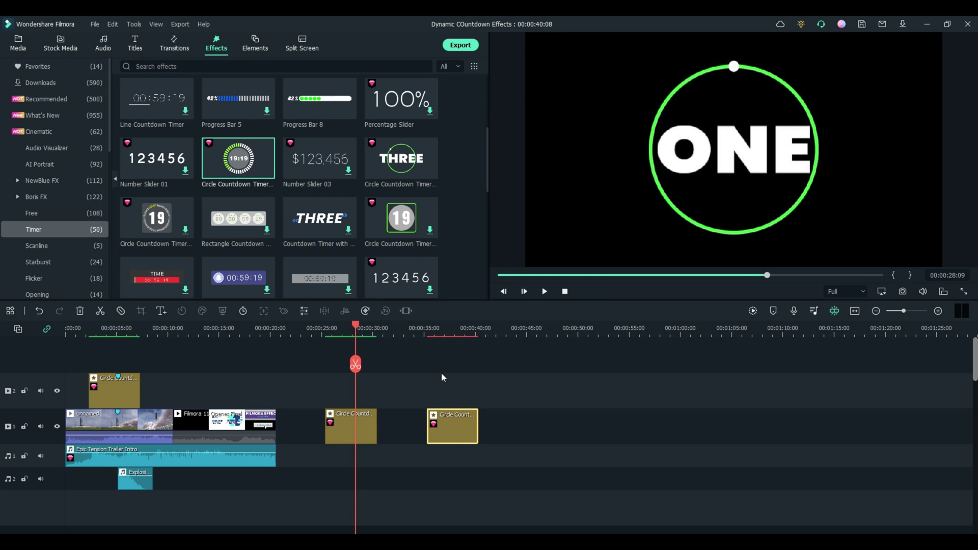
# - Preview the second countdown from its start, pause at 15:88, and select the clip
pyautogui.click(448, 331)
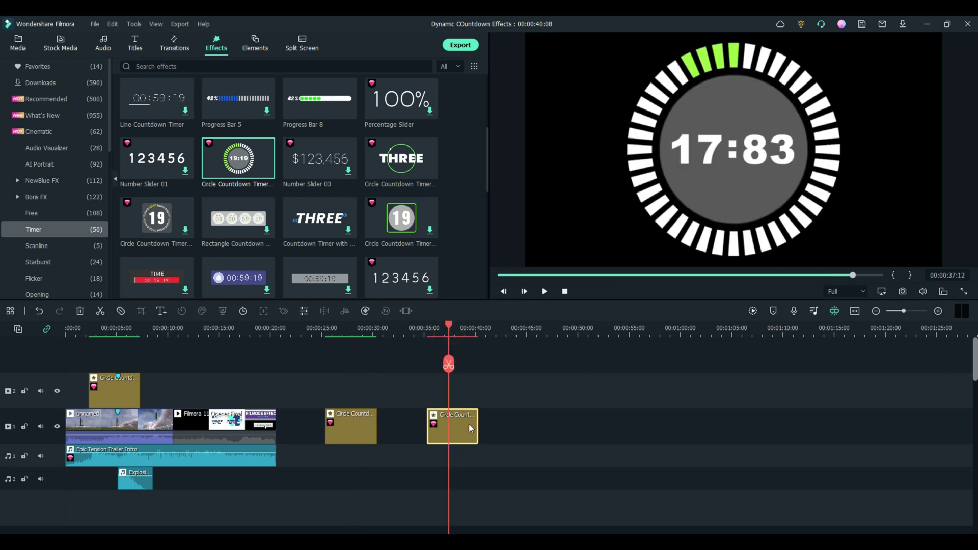
pyautogui.moveTo(449, 329); pyautogui.dragTo(429, 326)
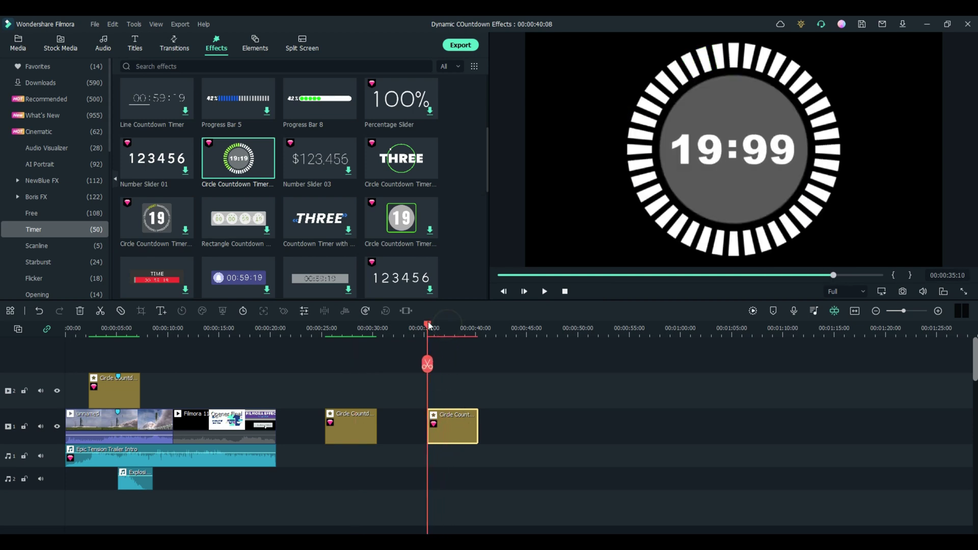
pyautogui.click(544, 292)
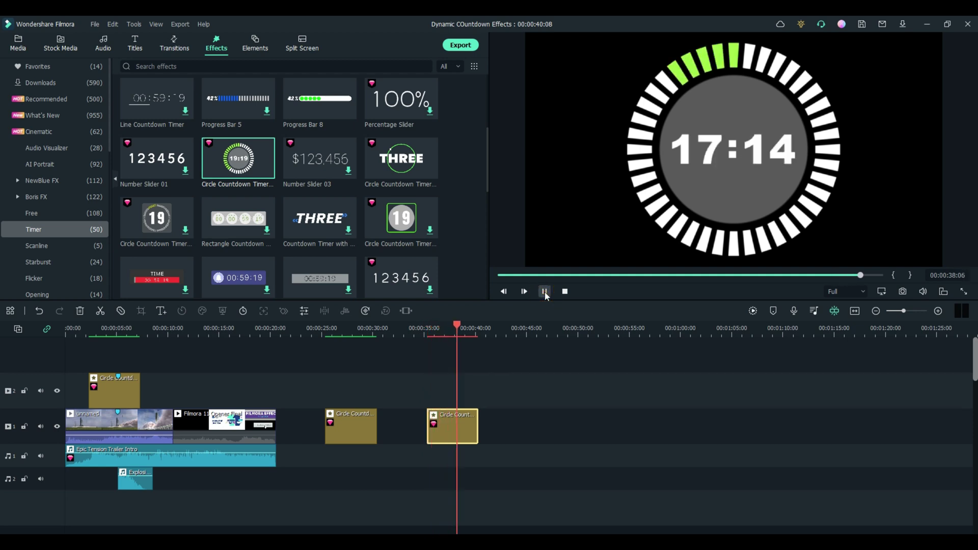
pyautogui.click(545, 292)
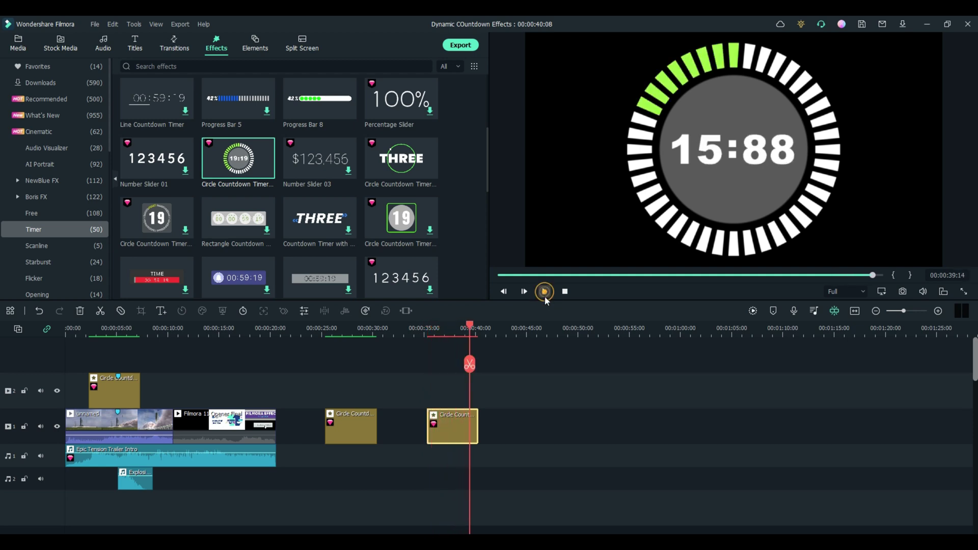
pyautogui.click(443, 424)
# - Set the second countdown's Second value to 3
pyautogui.doubleClick(443, 423)
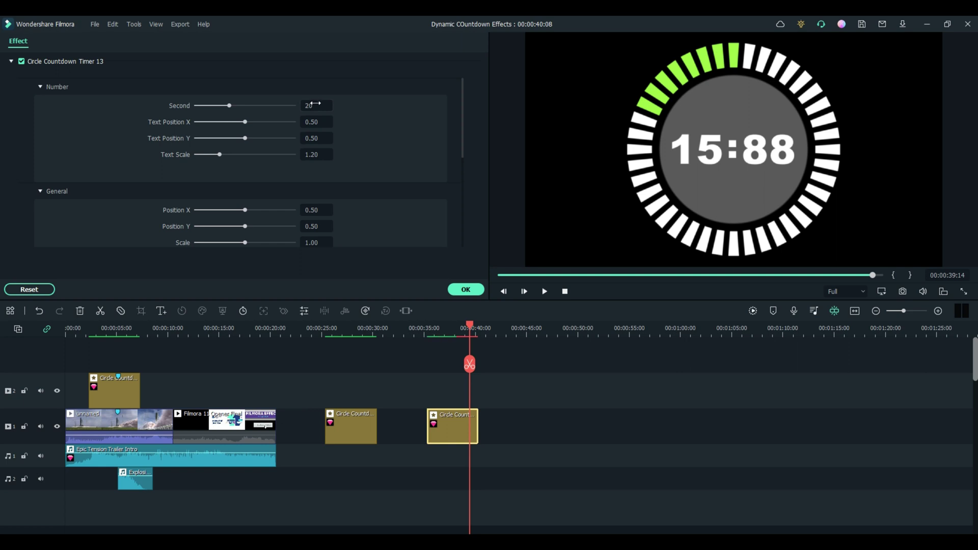
pyautogui.click(316, 104)
pyautogui.write('3')
pyautogui.scroll(-5, 374, 173)
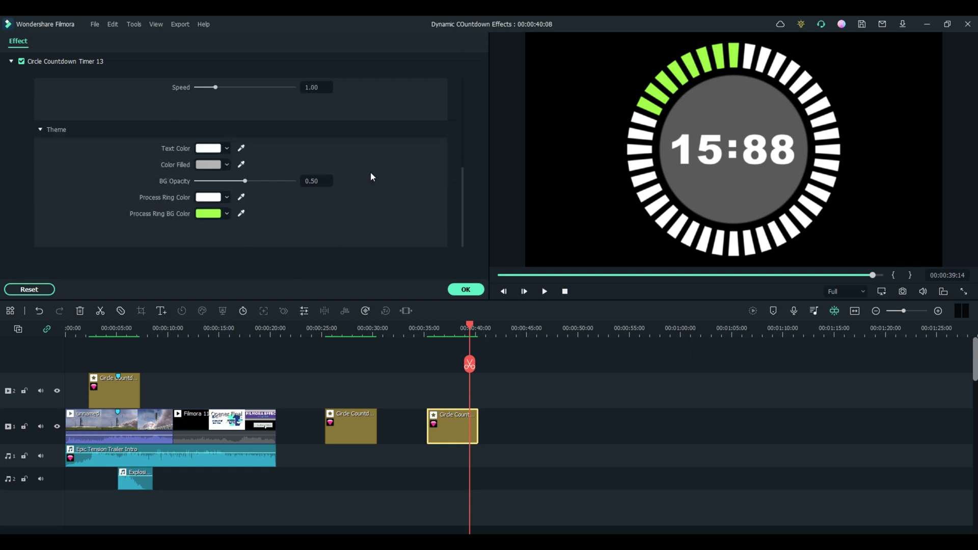
# - Make the progress ring dark red and its background light blue, then confirm and play
pyautogui.click(226, 197)
pyautogui.click(228, 238)
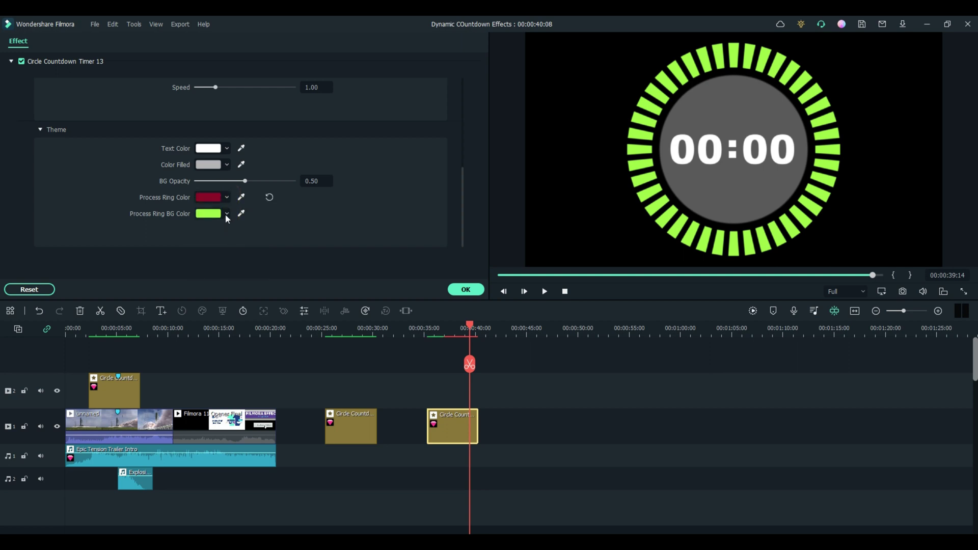
pyautogui.click(226, 214)
pyautogui.click(201, 227)
pyautogui.moveTo(470, 325); pyautogui.dragTo(426, 323)
pyautogui.click(466, 289)
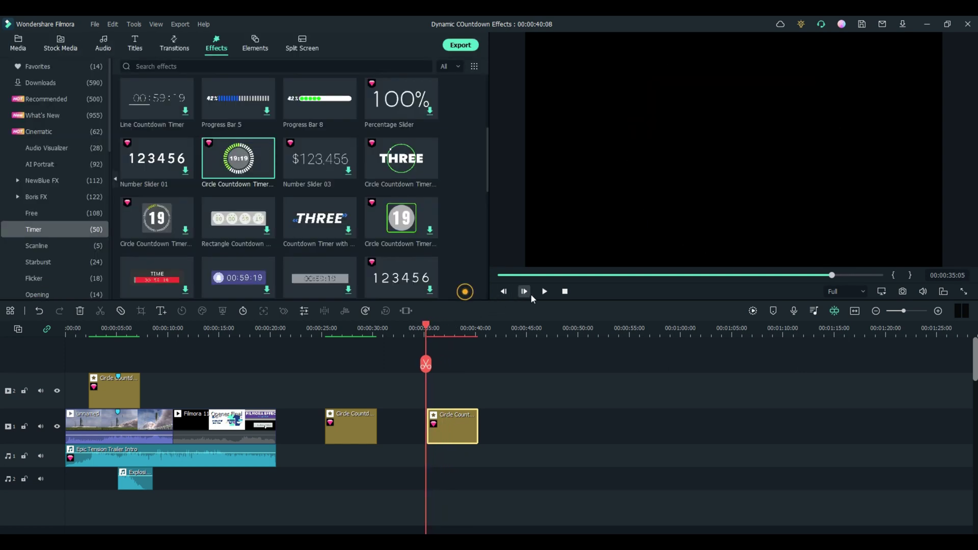
pyautogui.click(543, 293)
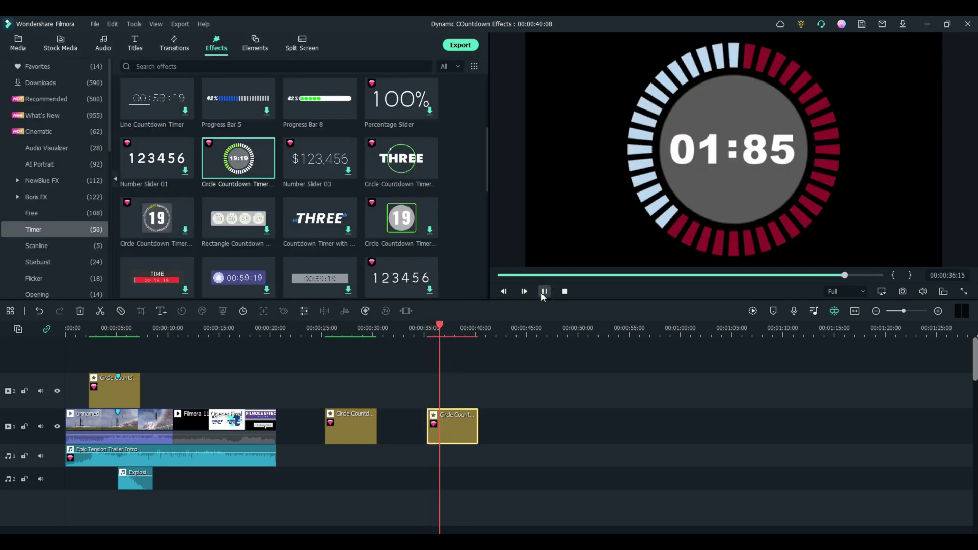
# - Add Progress Bar 6 after the second countdown and preview it filling from 18% to 88%
pyautogui.click(543, 291)
pyautogui.scroll(3, 148, 168)
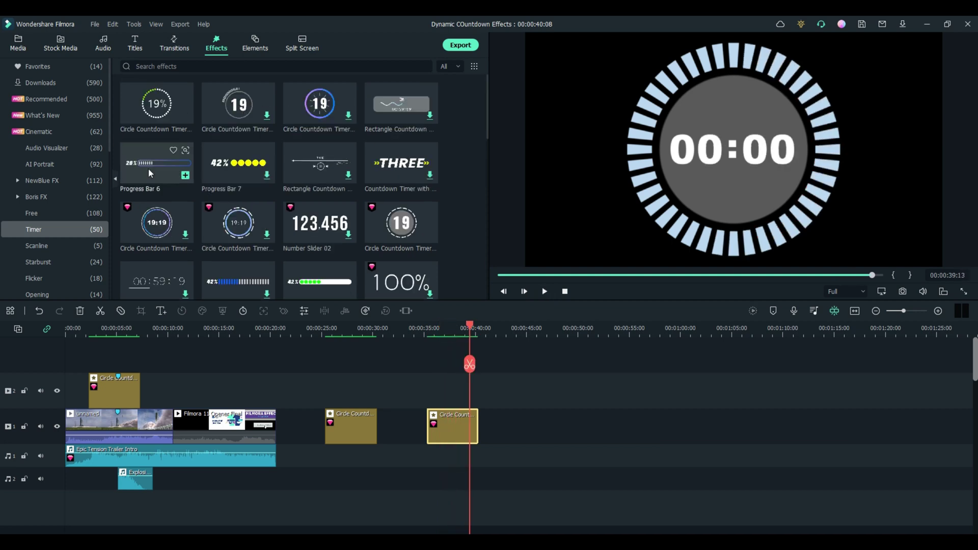
pyautogui.moveTo(148, 168); pyautogui.dragTo(506, 432)
pyautogui.click(508, 335)
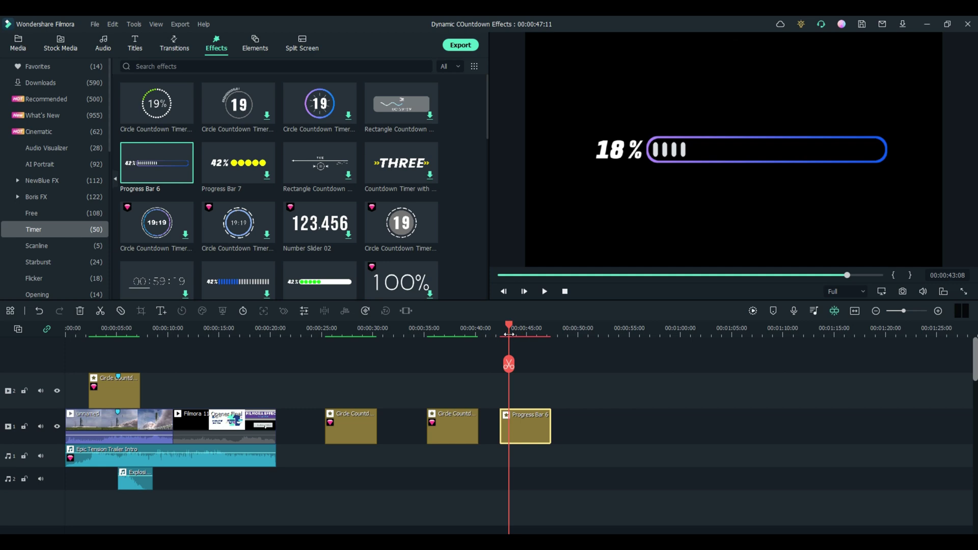
pyautogui.moveTo(508, 328)
pyautogui.mouseDown()
pyautogui.moveTo(547, 330)
pyautogui.moveTo(515, 334)
pyautogui.mouseUp()
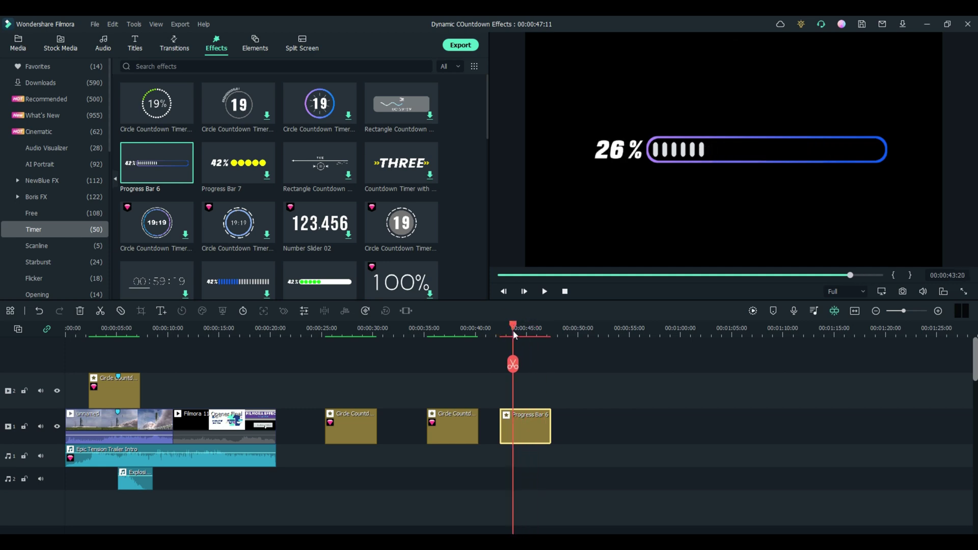
# - Keep Progress Bar 6 opacity at 100 and shift its percentage text to X 0.42
pyautogui.doubleClick(533, 426)
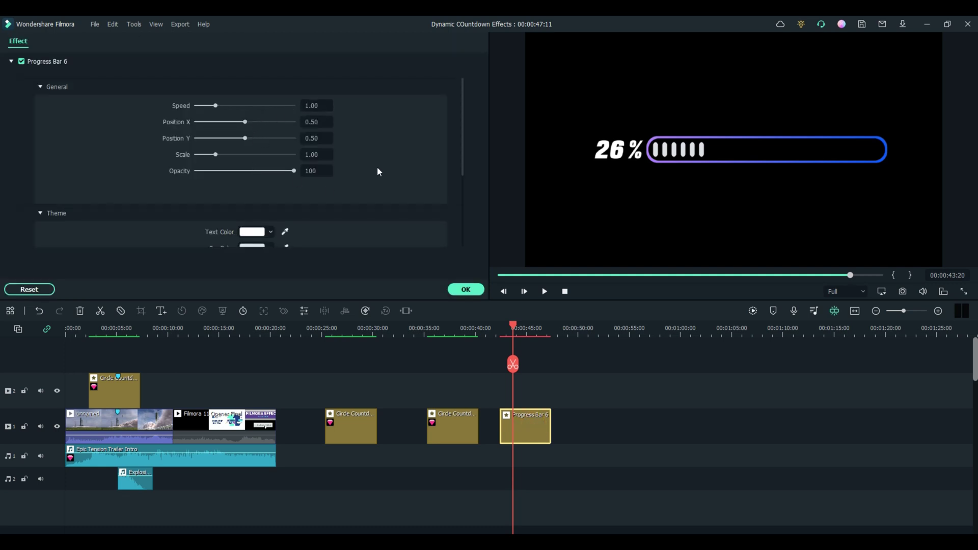
pyautogui.scroll(-3, 377, 166)
pyautogui.scroll(3, 378, 168)
pyautogui.moveTo(293, 174); pyautogui.dragTo(236, 173)
pyautogui.click(357, 171)
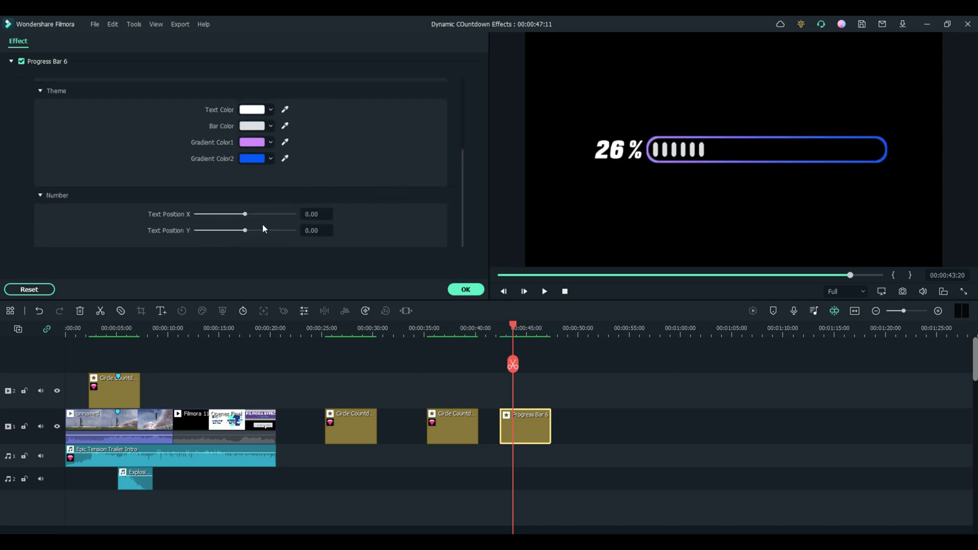
pyautogui.moveTo(244, 215); pyautogui.dragTo(265, 211)
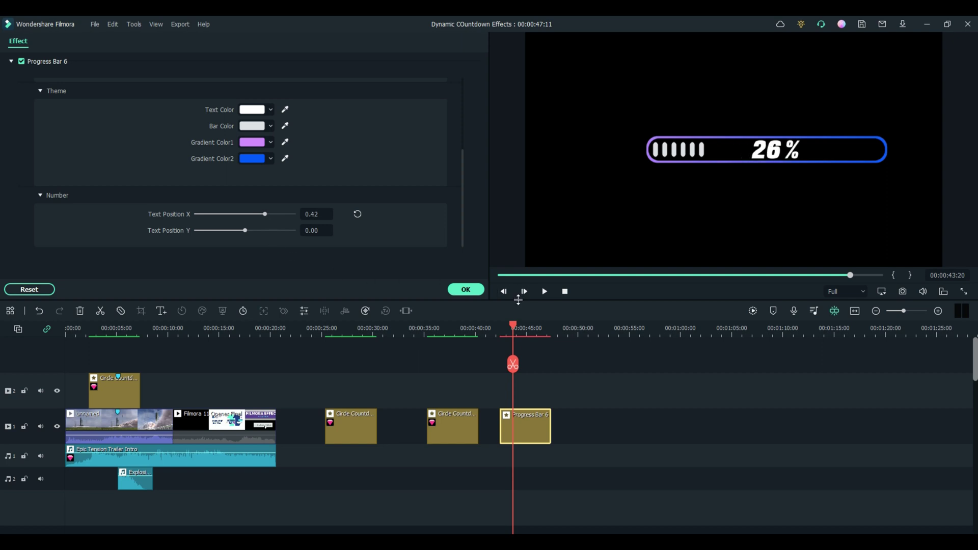
pyautogui.click(544, 292)
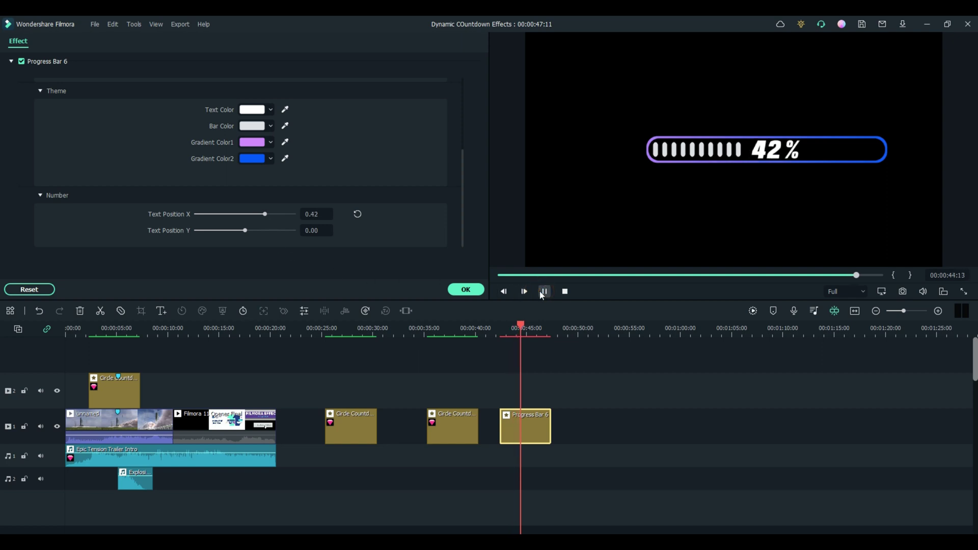
pyautogui.click(539, 291)
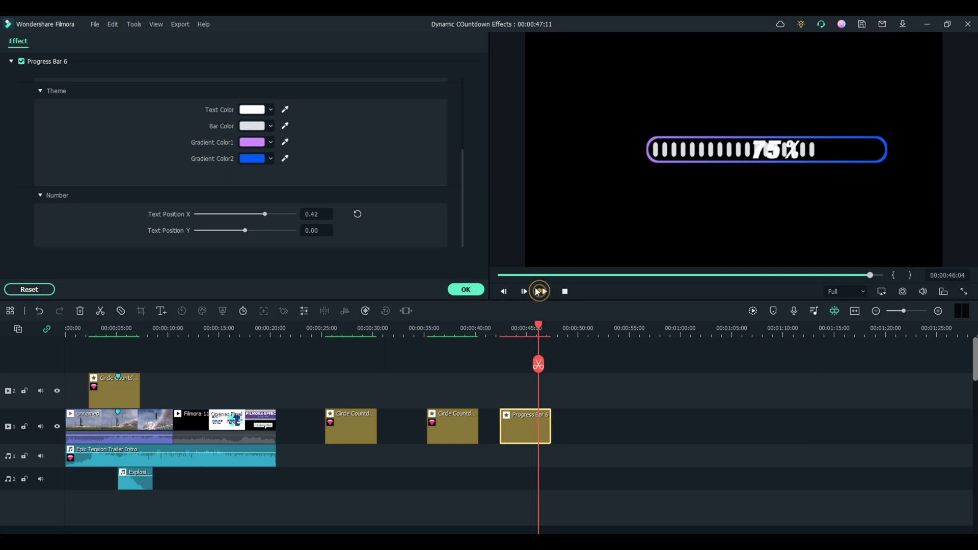
# - Make the percentage text blue, confirm, and place the 100% effect after Progress Bar 6
pyautogui.click(269, 111)
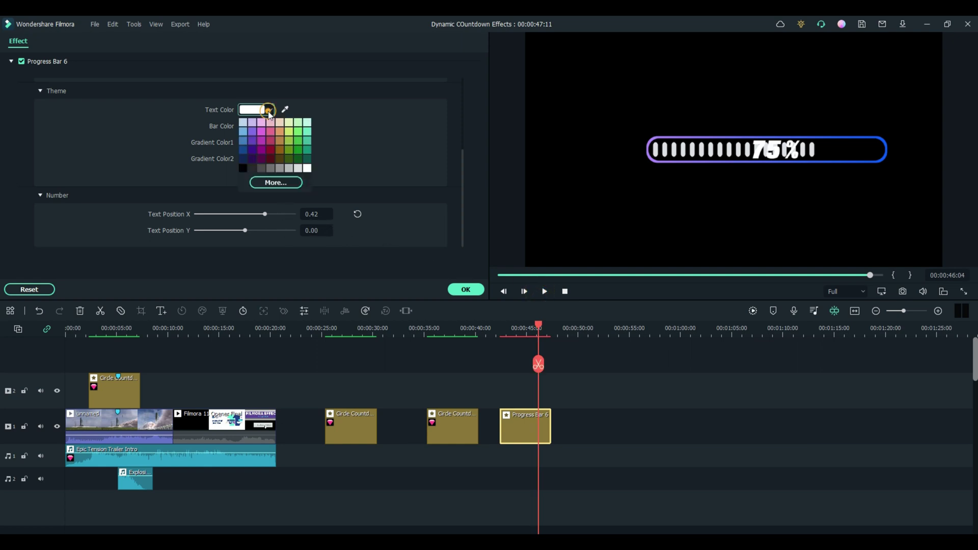
pyautogui.click(270, 151)
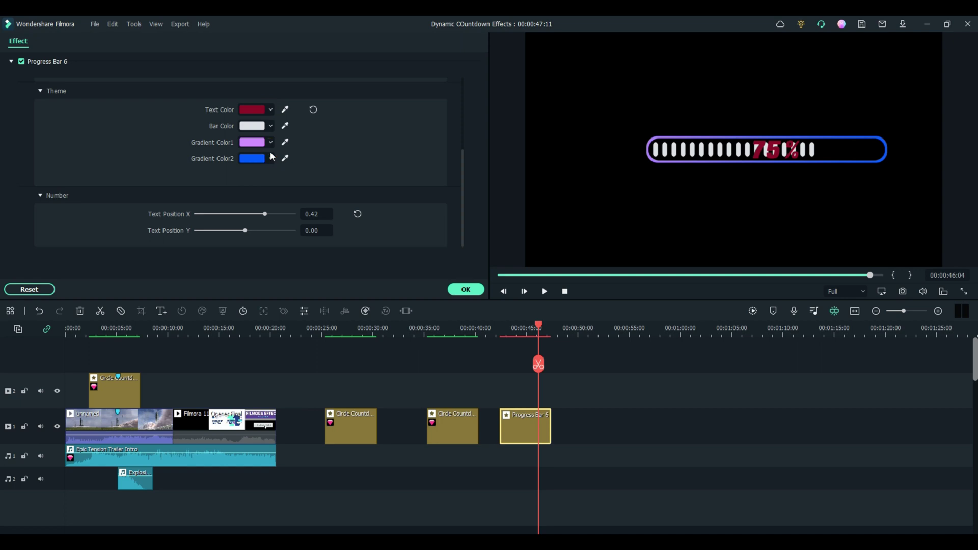
pyautogui.click(272, 113)
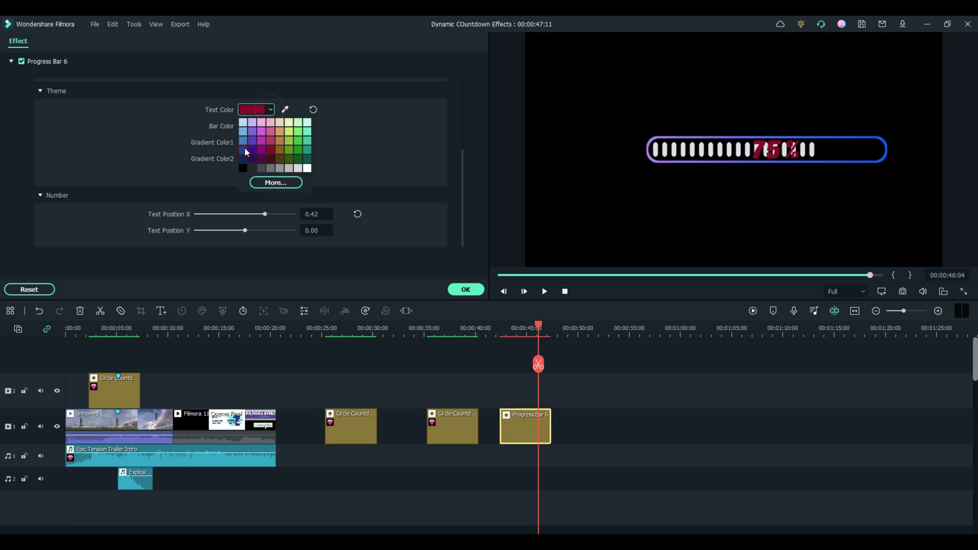
pyautogui.click(244, 148)
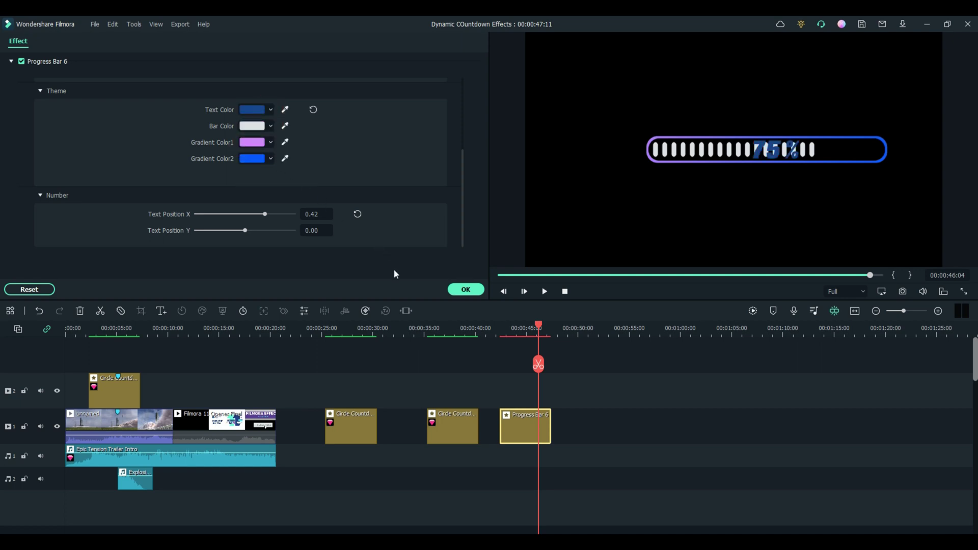
pyautogui.click(466, 289)
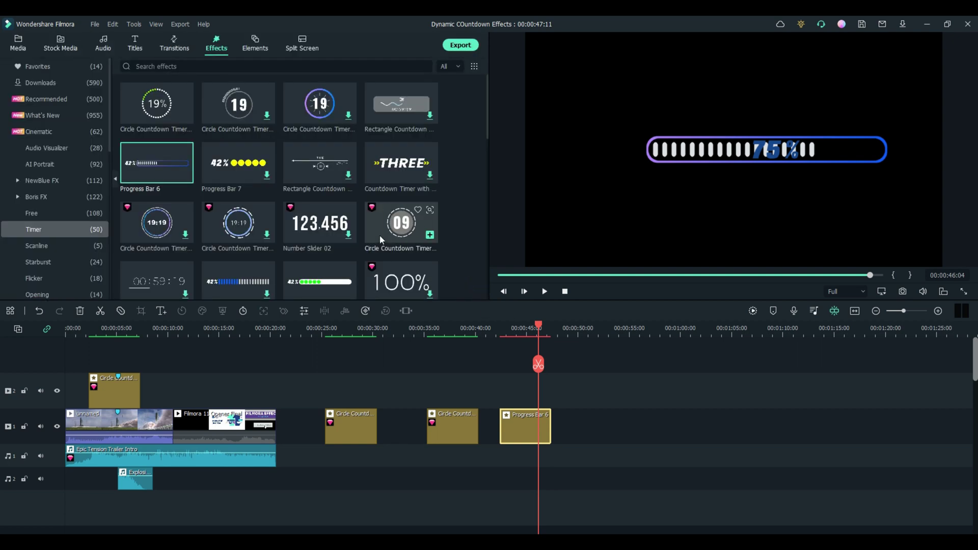
pyautogui.moveTo(396, 275); pyautogui.dragTo(571, 396)
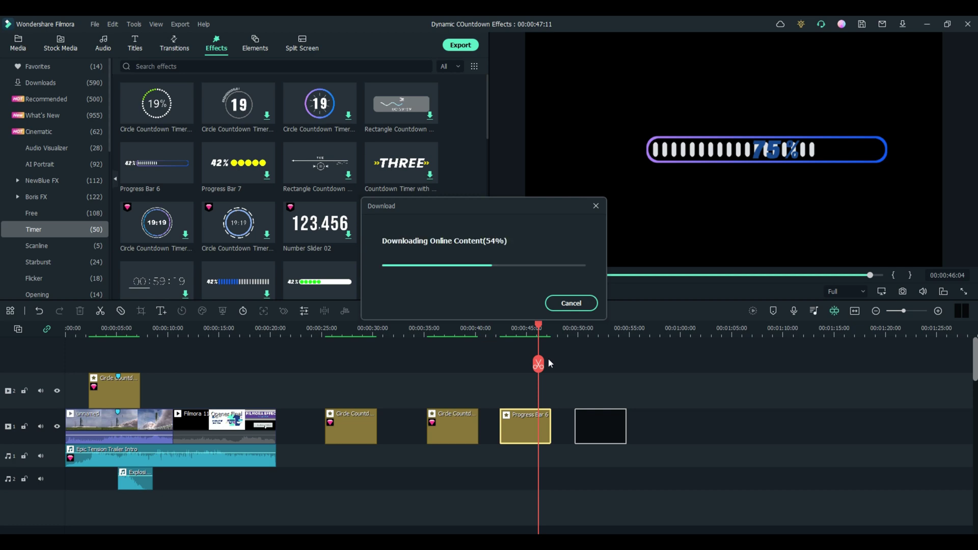
# - Set the Percentage Slider's End Number to 50, preview the count, and confirm
pyautogui.click(544, 328)
pyautogui.moveTo(555, 330); pyautogui.dragTo(609, 338)
pyautogui.doubleClick(589, 433)
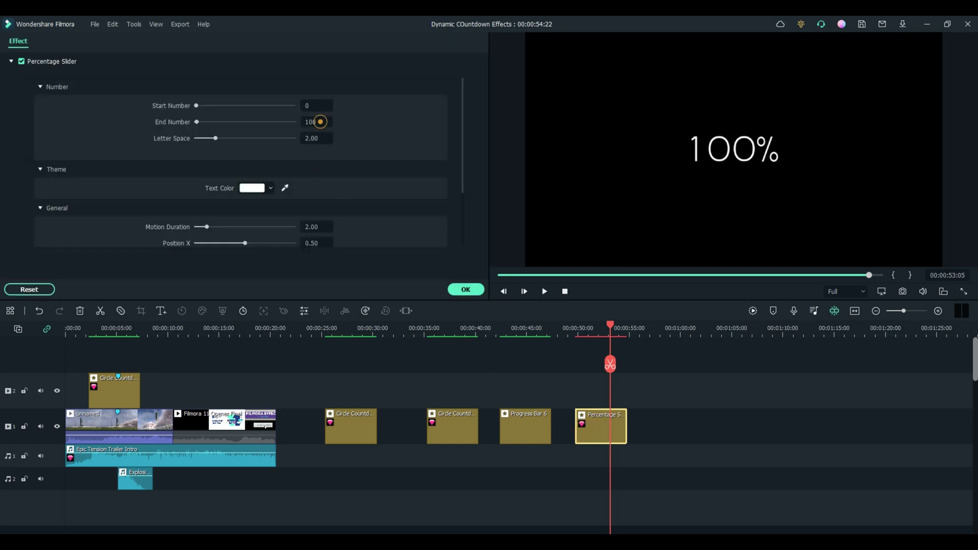
pyautogui.click(320, 123)
pyautogui.click(341, 137)
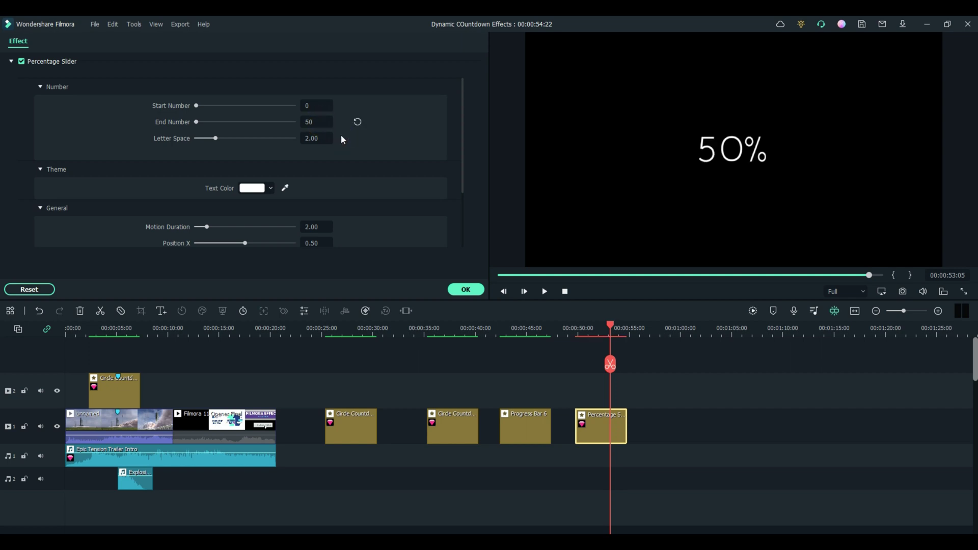
pyautogui.scroll(-3, 339, 147)
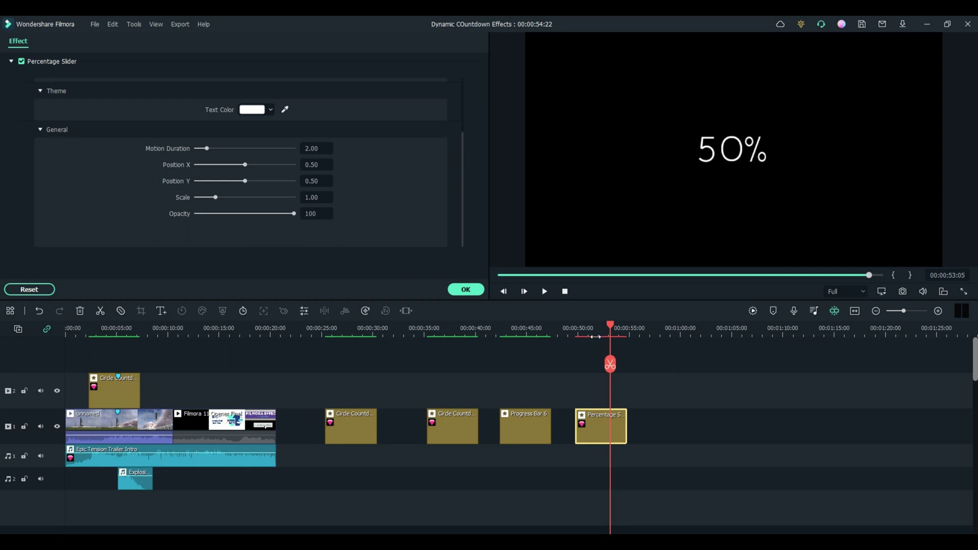
pyautogui.moveTo(610, 325); pyautogui.dragTo(570, 328)
pyautogui.click(543, 292)
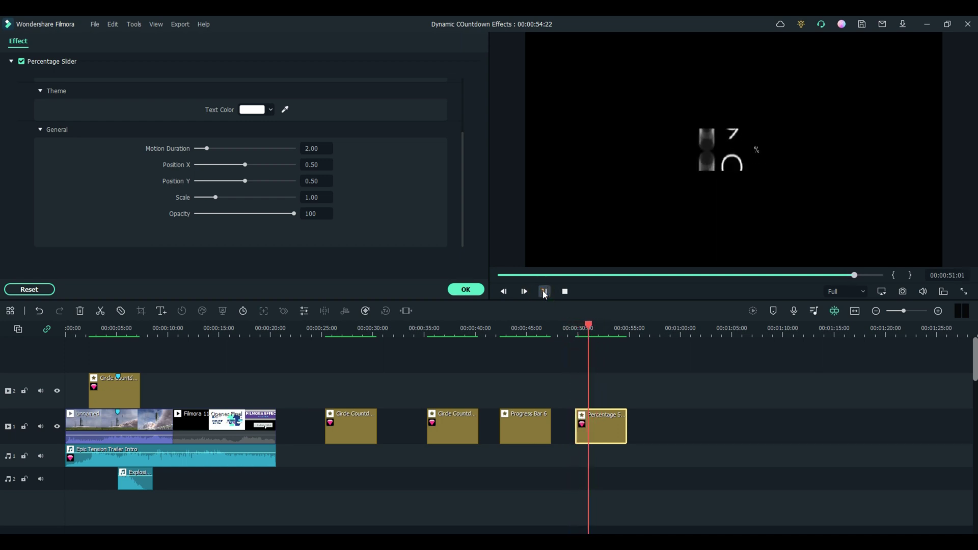
pyautogui.click(545, 292)
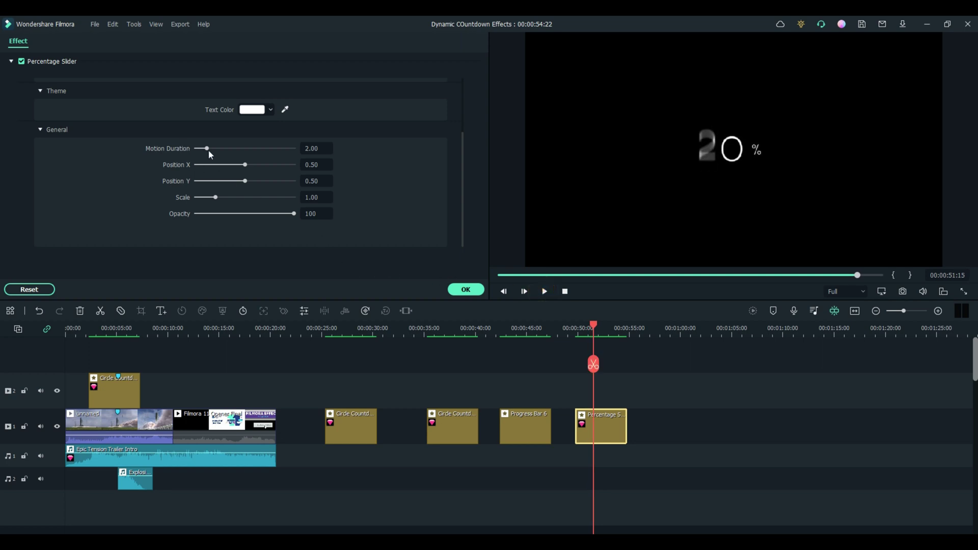
pyautogui.click(294, 214)
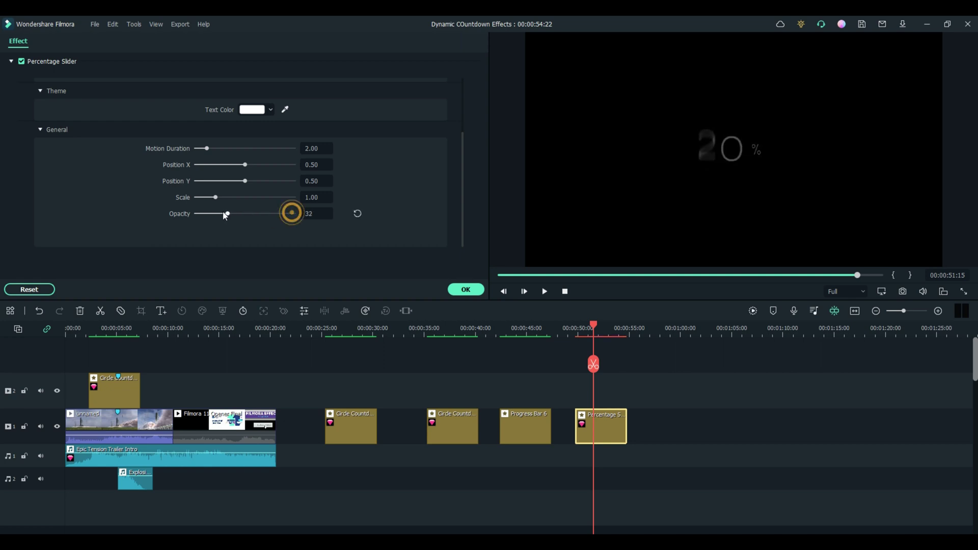
pyautogui.click(467, 290)
# - Select the four timer effect clips on track 1 and delete them
pyautogui.moveTo(660, 387); pyautogui.dragTo(320, 454)
pyautogui.press('Delete')
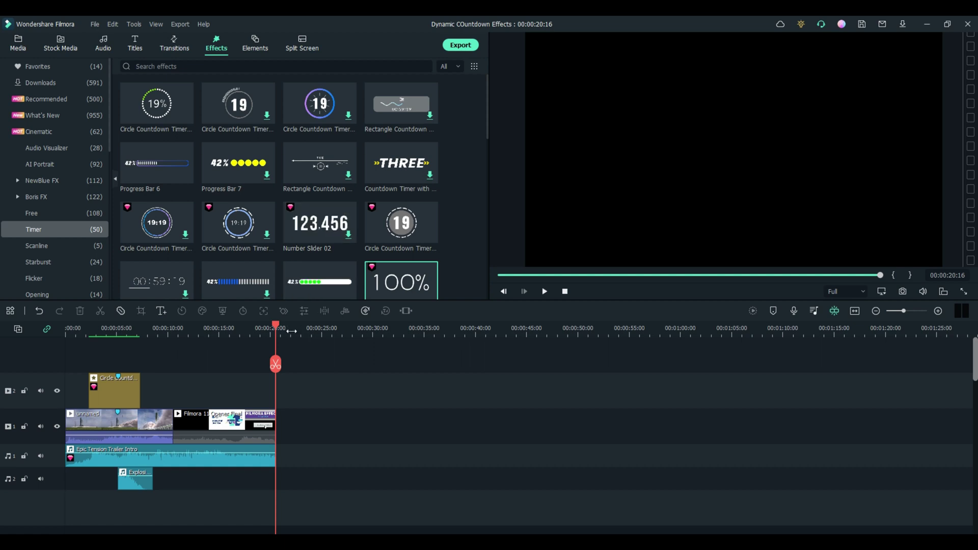
pyautogui.scroll(4, 292, 331)
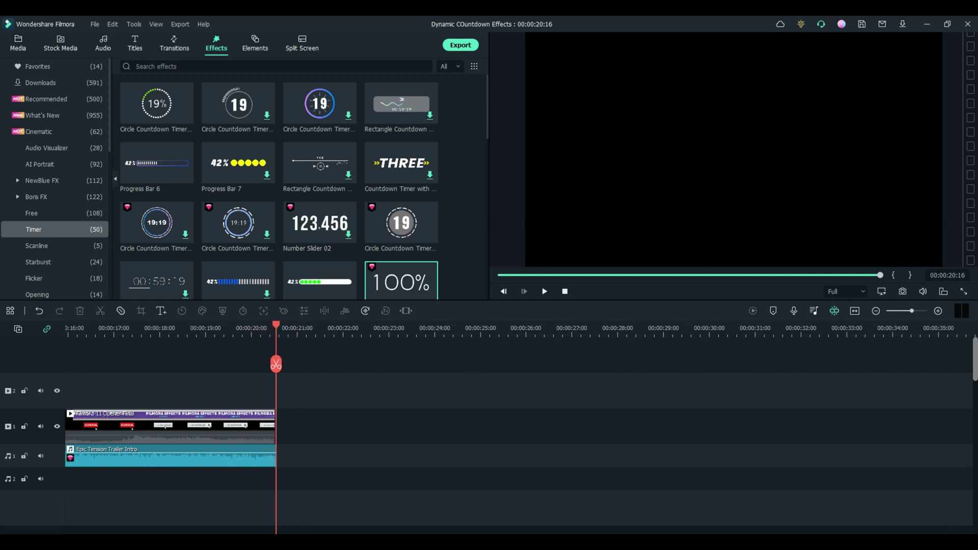
# - Scroll the timeline back to the intro and show the Pexels Stock Media library
pyautogui.hscroll(-10, 519, 408)
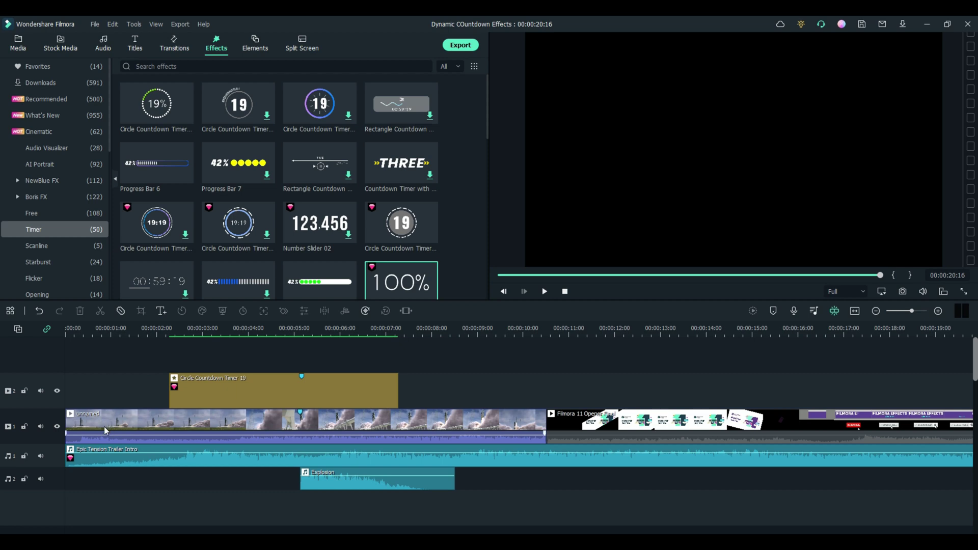
pyautogui.click(61, 42)
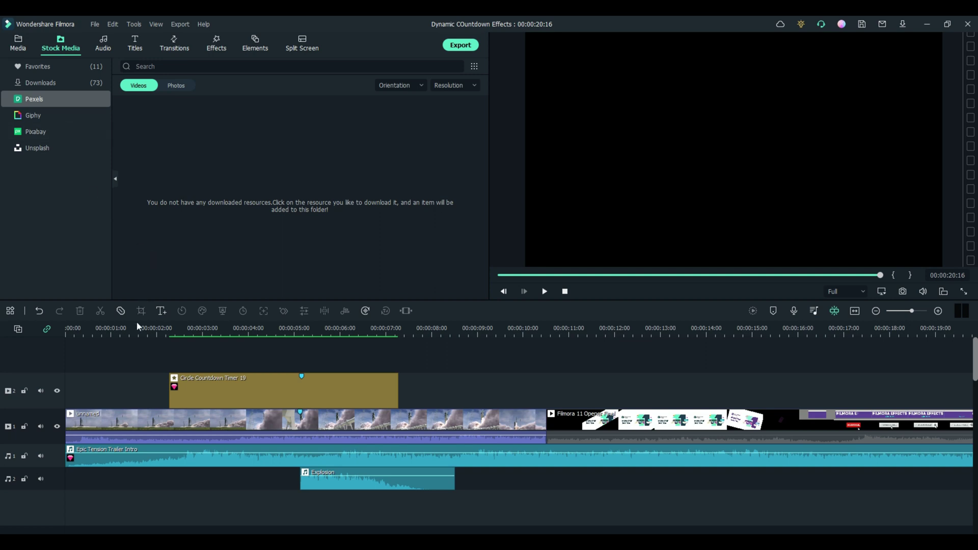
# - Hide video track 2, mute the trailer music and explosion tracks, and return to 00:00:00:00
pyautogui.click(56, 391)
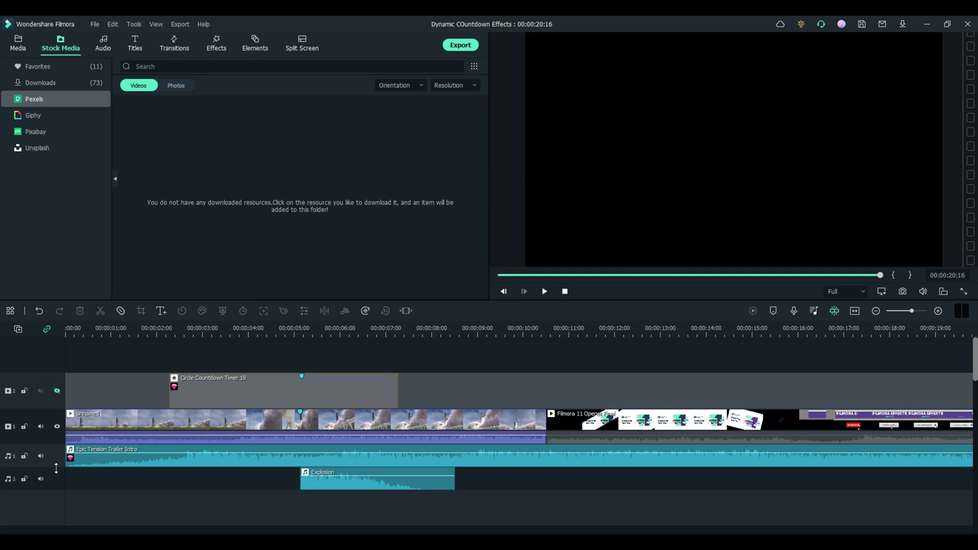
pyautogui.click(41, 456)
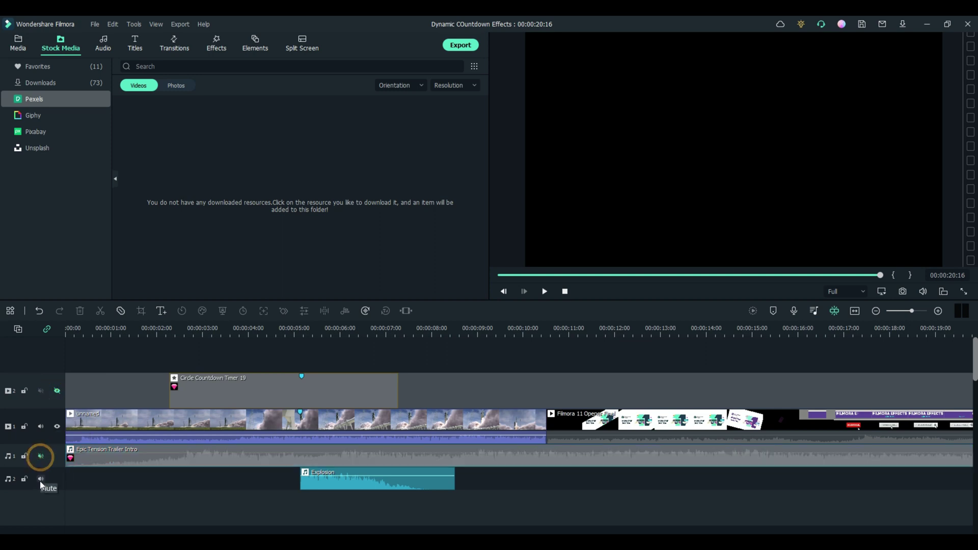
pyautogui.click(41, 479)
pyautogui.click(86, 329)
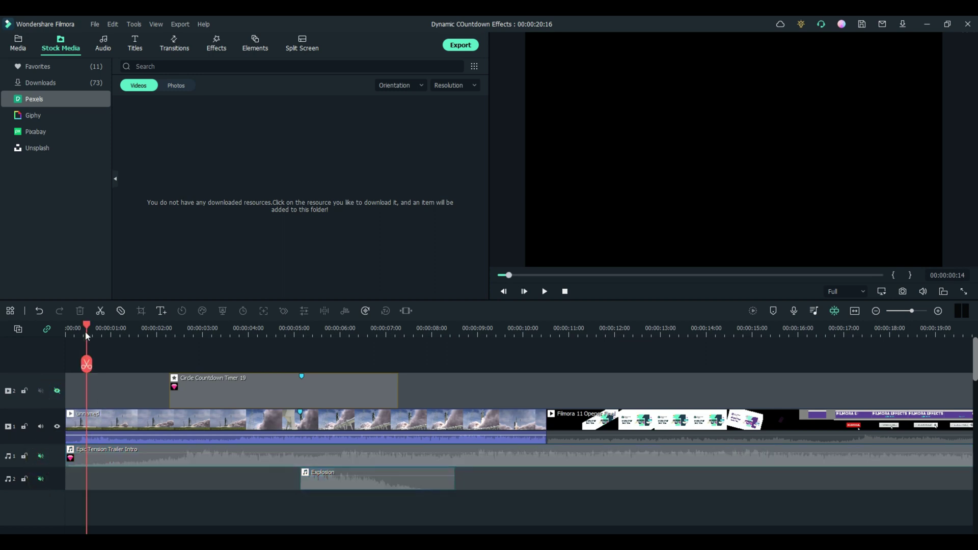
pyautogui.moveTo(88, 327); pyautogui.dragTo(66, 361)
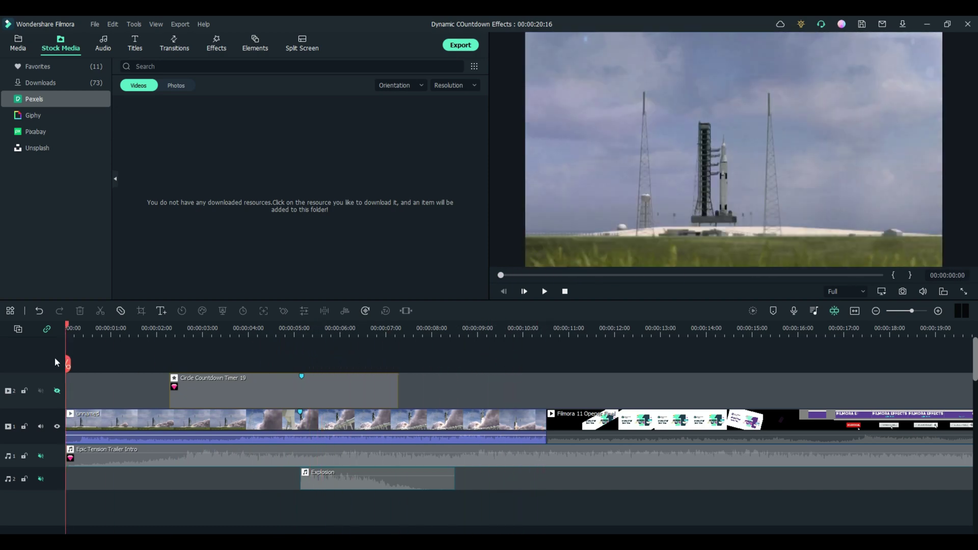
# - Show track 2 to scrub to ONE, hide it again, and cue the 00:00:05:04 marker
pyautogui.click(60, 396)
pyautogui.click(73, 329)
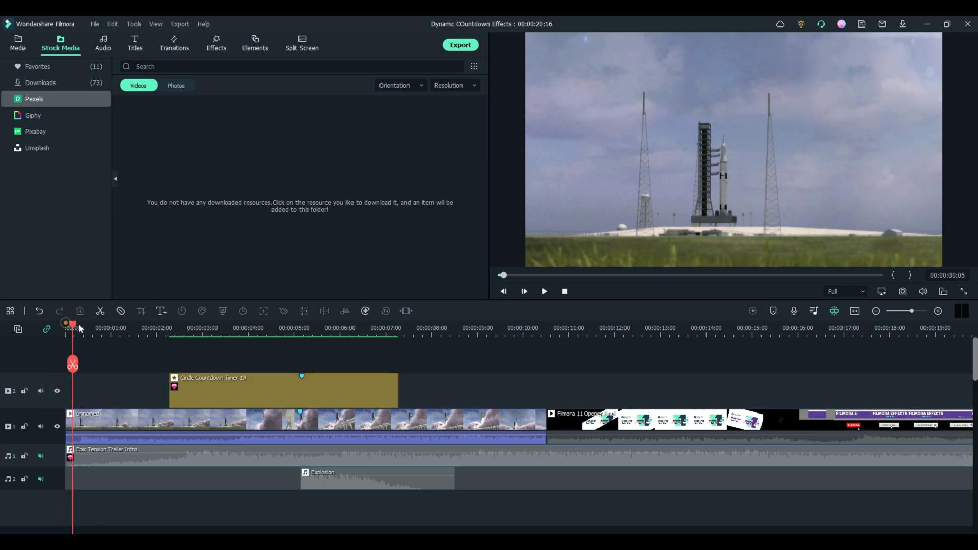
pyautogui.moveTo(79, 328); pyautogui.dragTo(303, 344)
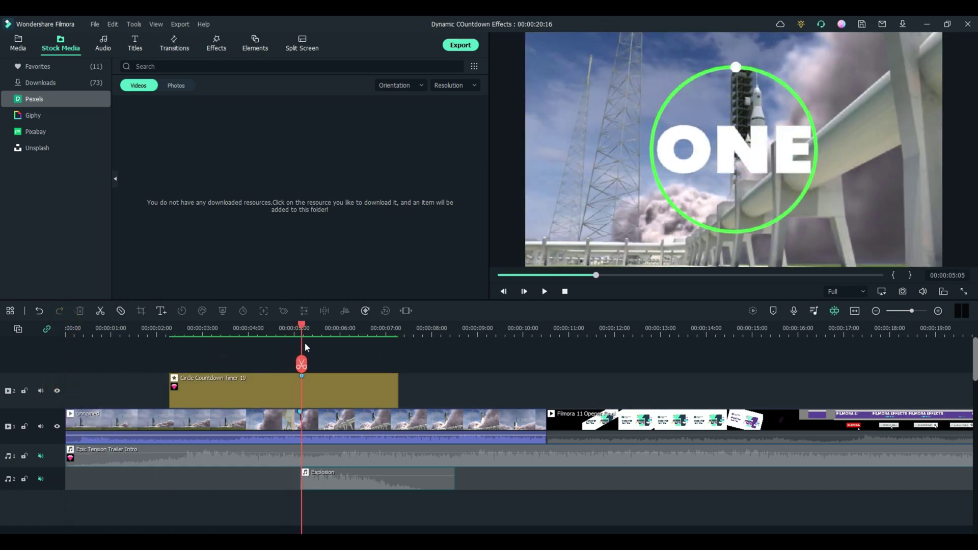
pyautogui.click(58, 392)
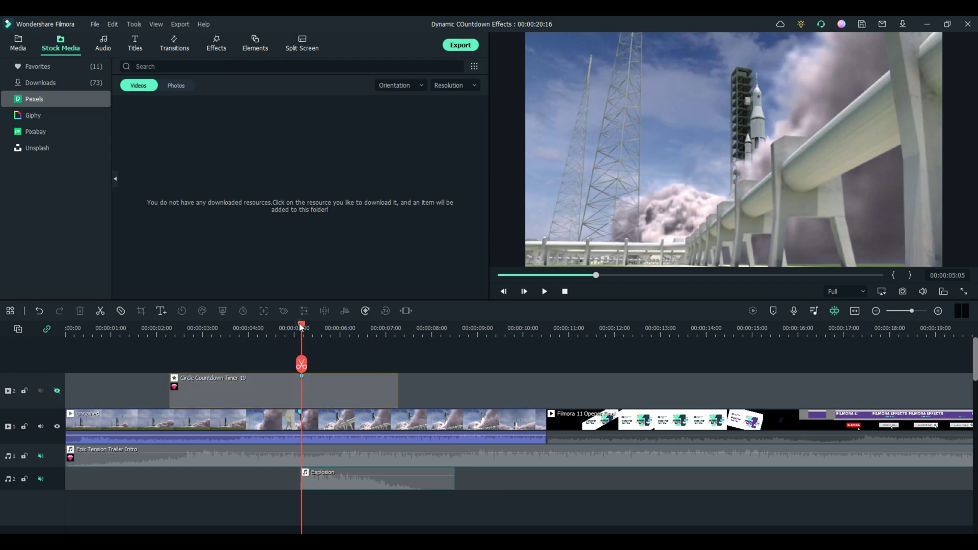
pyautogui.moveTo(301, 327); pyautogui.dragTo(275, 328)
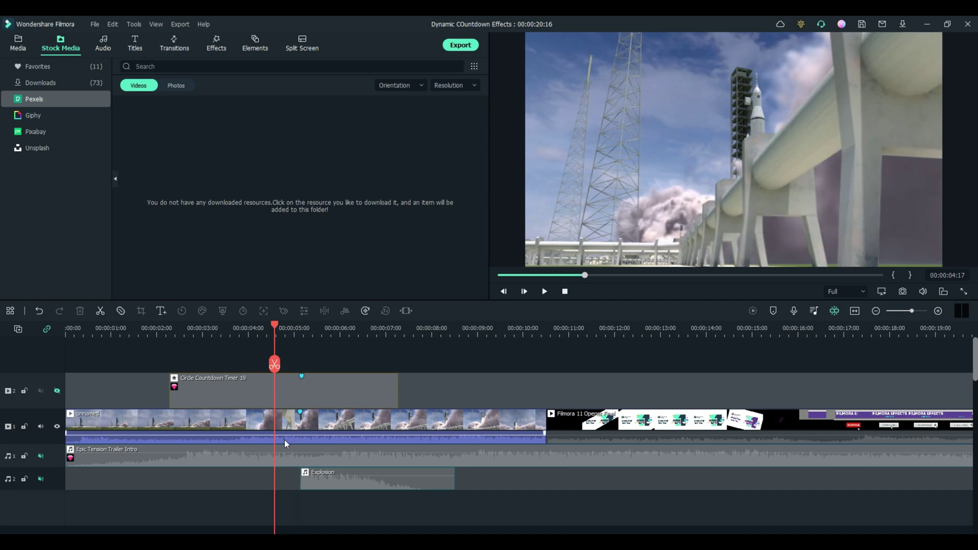
pyautogui.click(301, 412)
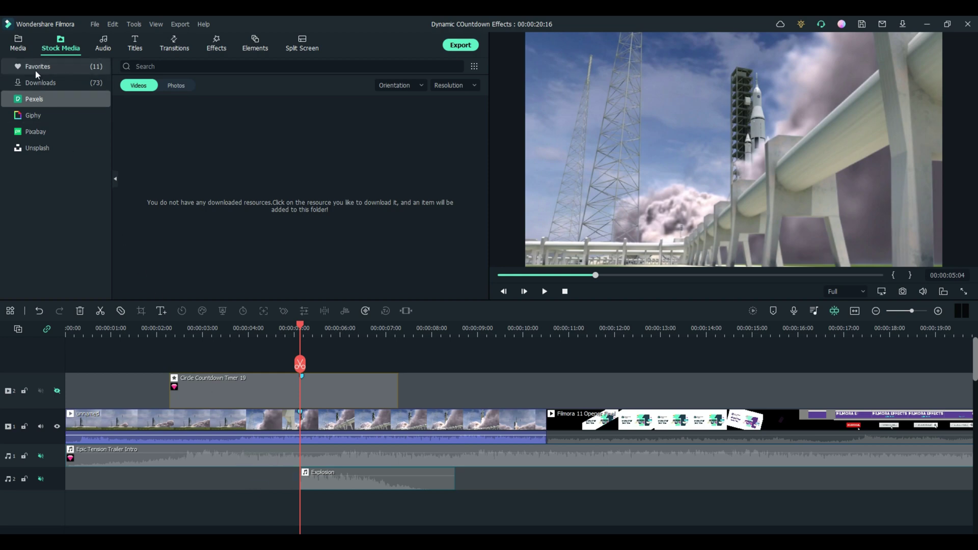
# - Show the countdown overlay track again and scrub the rocket footage to check the ONE countdown
pyautogui.click(21, 43)
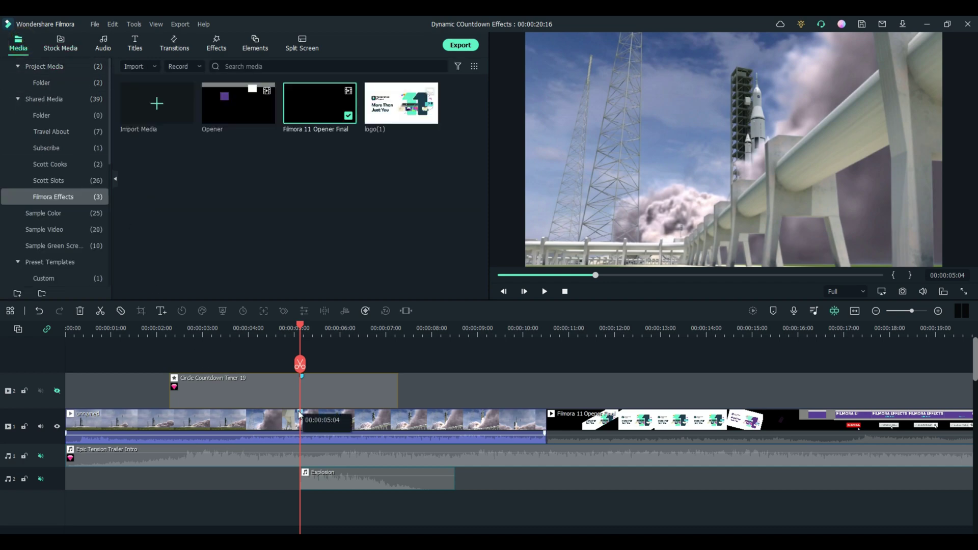
pyautogui.click(375, 427)
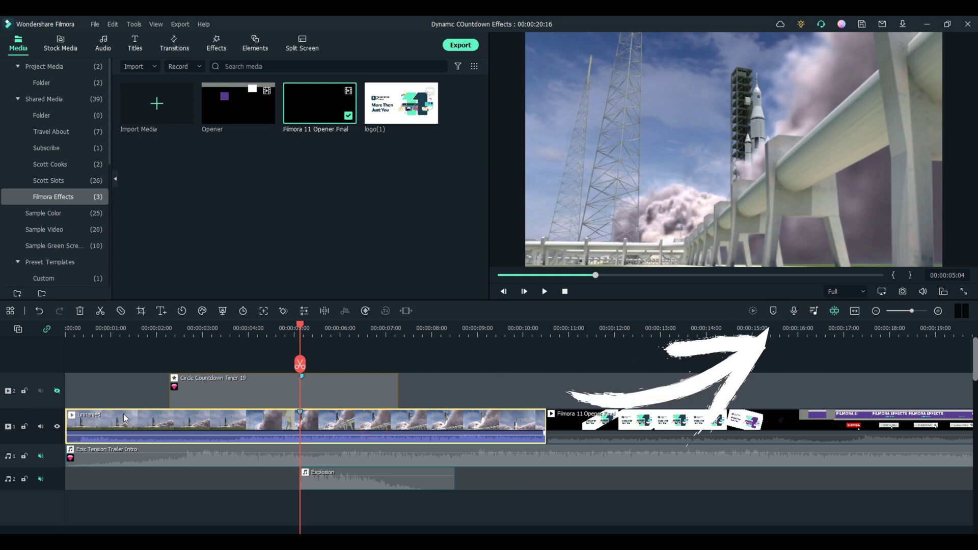
pyautogui.click(57, 391)
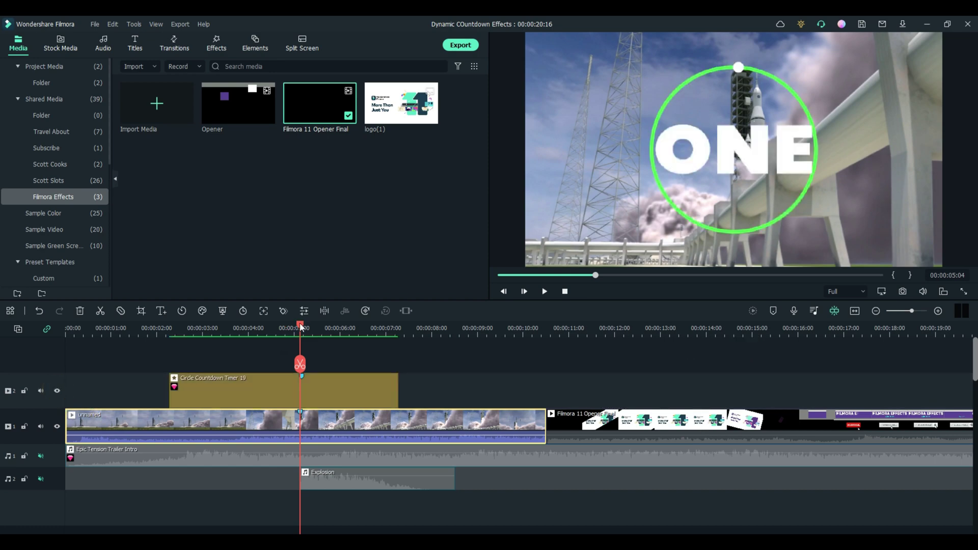
pyautogui.moveTo(300, 327)
pyautogui.mouseDown()
pyautogui.moveTo(274, 327)
pyautogui.moveTo(302, 327)
pyautogui.mouseUp()
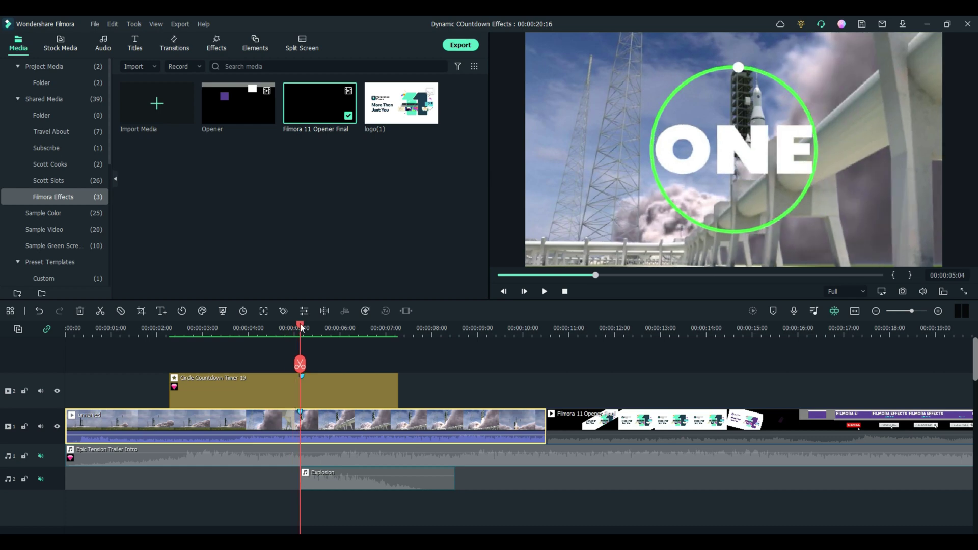
# - Move Circle Countdown Timer 19 to start near 00:00:02:05, with the playhead back at 00:00:01:25
pyautogui.click(300, 401)
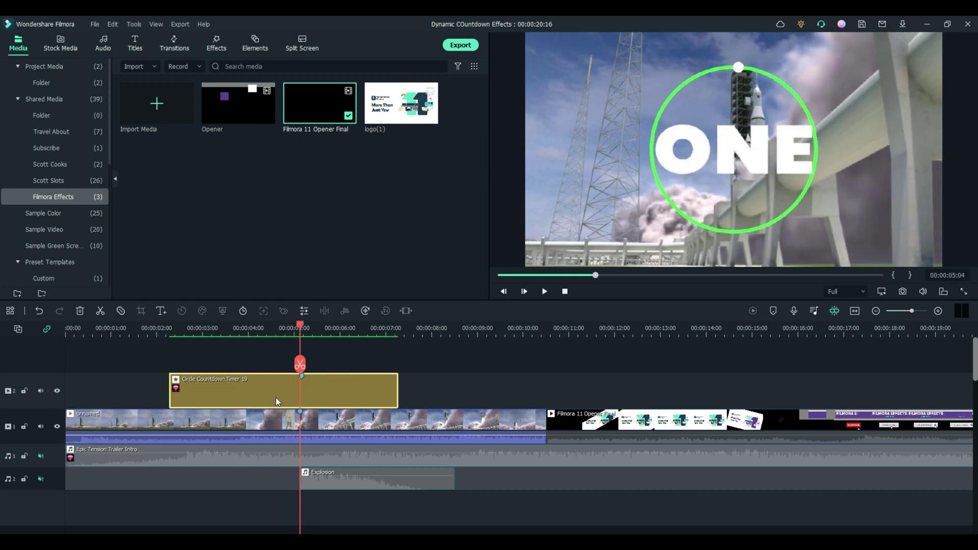
pyautogui.moveTo(271, 391); pyautogui.dragTo(155, 390)
pyautogui.moveTo(152, 389); pyautogui.dragTo(255, 390)
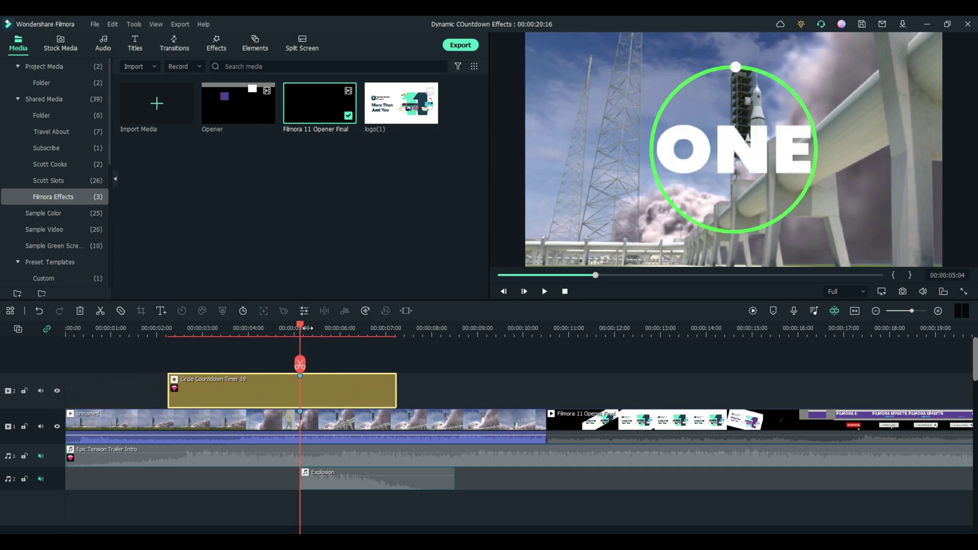
pyautogui.moveTo(300, 327); pyautogui.dragTo(149, 328)
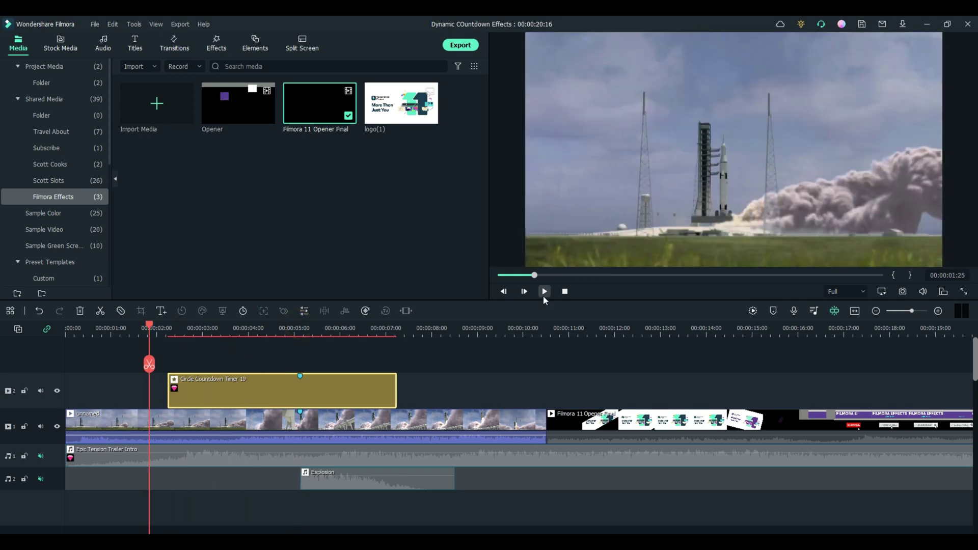
# - Preview the intro to 00:00:07:09, then unmute the Epic Tension Trailer Intro music and Explosion tracks
pyautogui.click(545, 291)
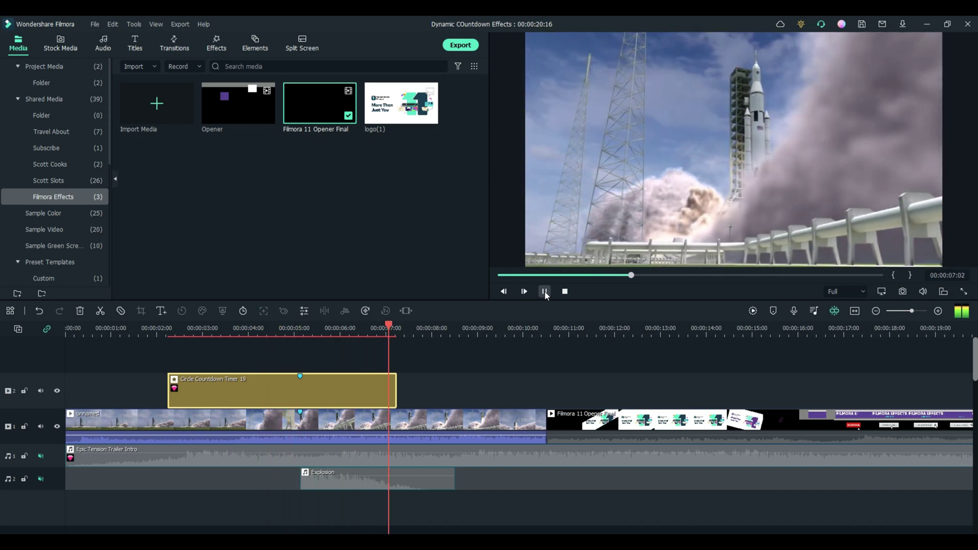
pyautogui.click(545, 291)
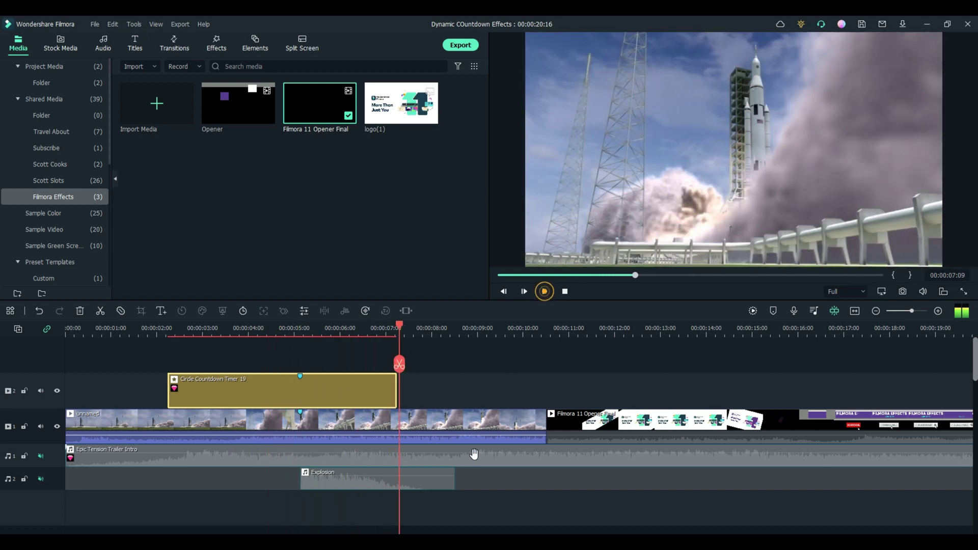
pyautogui.click(41, 458)
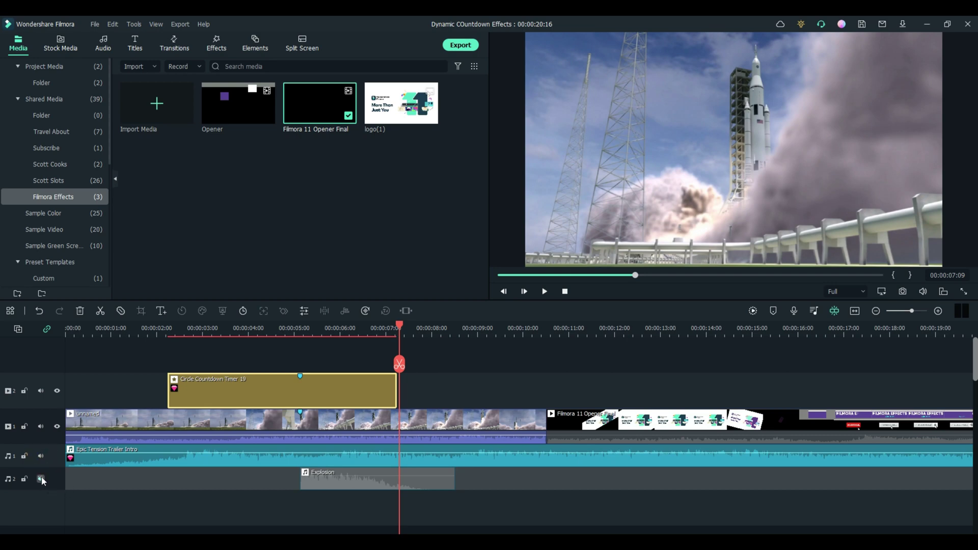
pyautogui.click(41, 479)
# - Replay the countdown with sound from 00:00:04:15 to 00:00:05:26
pyautogui.click(272, 330)
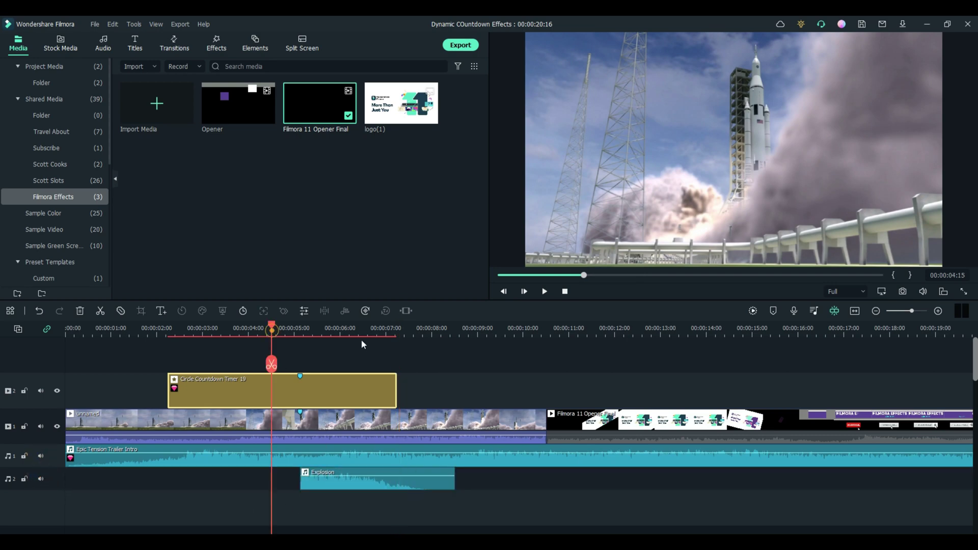
pyautogui.click(545, 291)
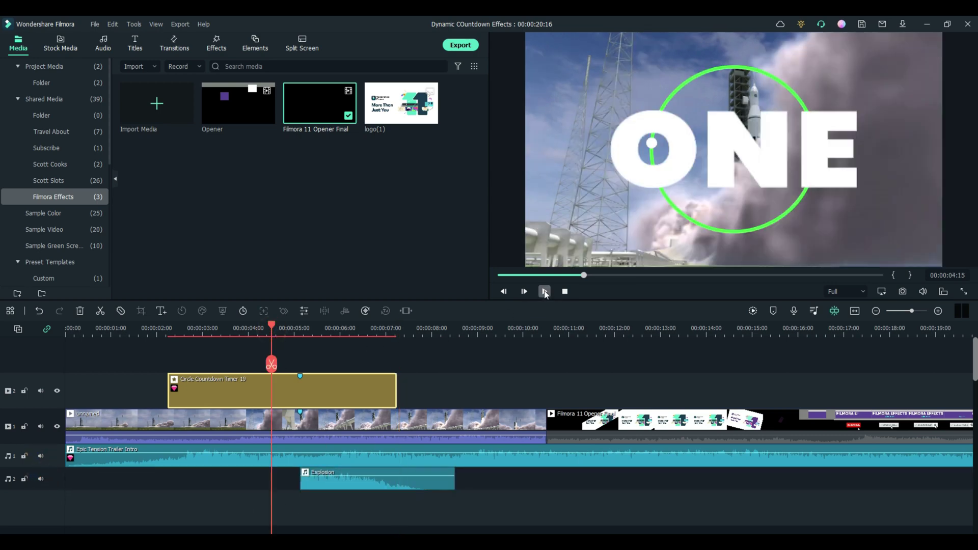
pyautogui.click(545, 292)
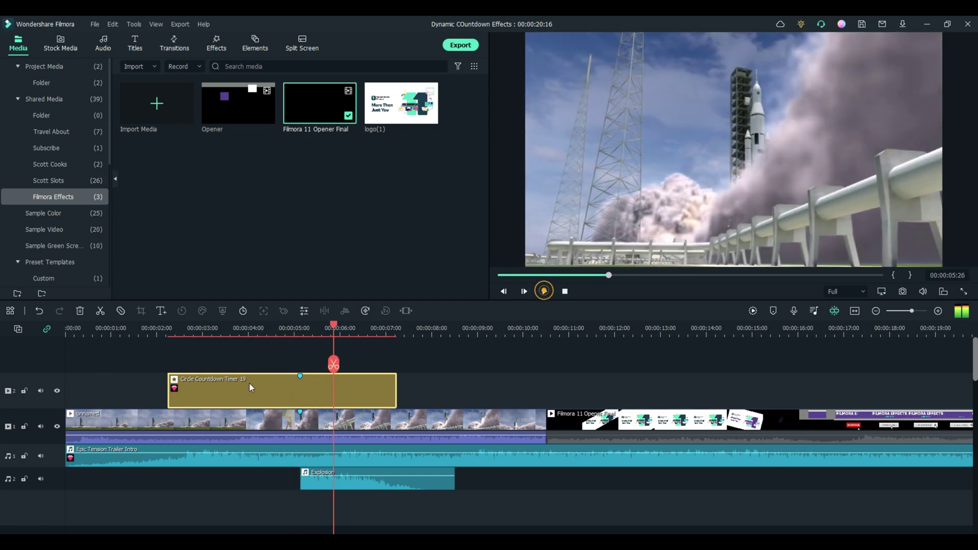
# - Hear the explosion from 00:00:05:05 with the trailer music muted, then unmute the music again
pyautogui.click(42, 458)
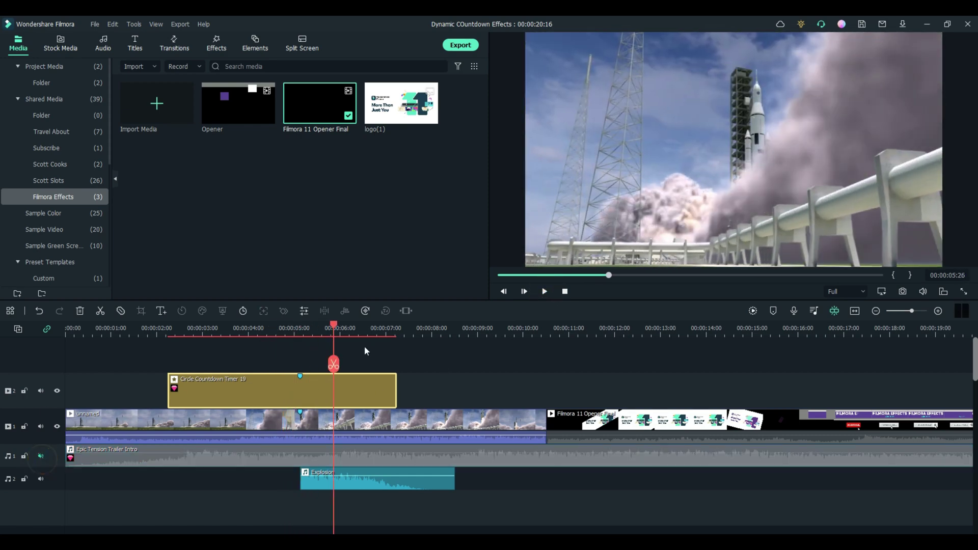
pyautogui.click(301, 334)
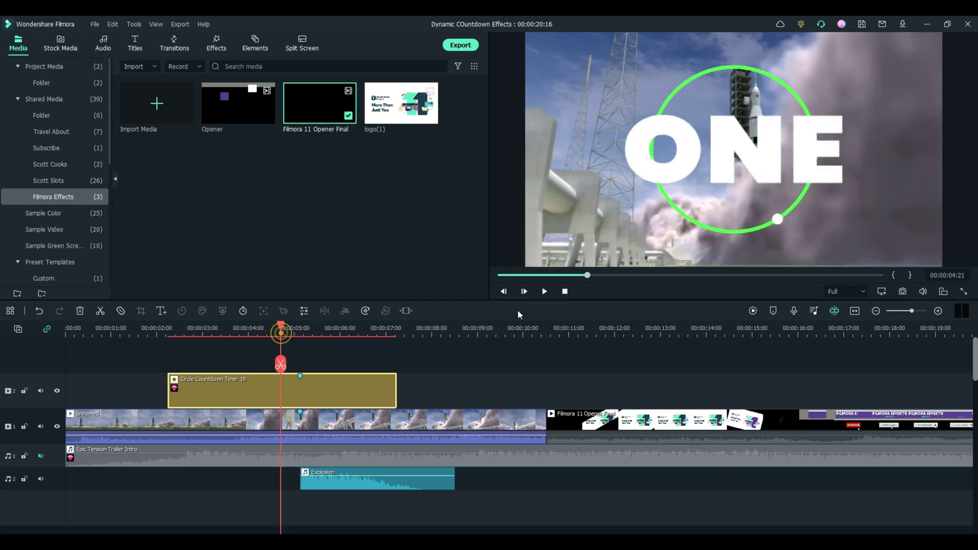
pyautogui.click(545, 292)
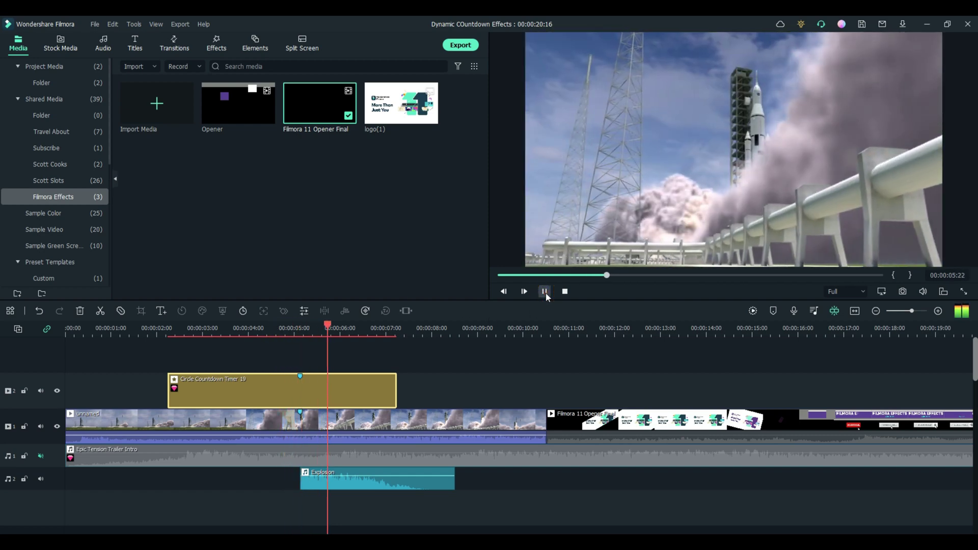
pyautogui.click(545, 292)
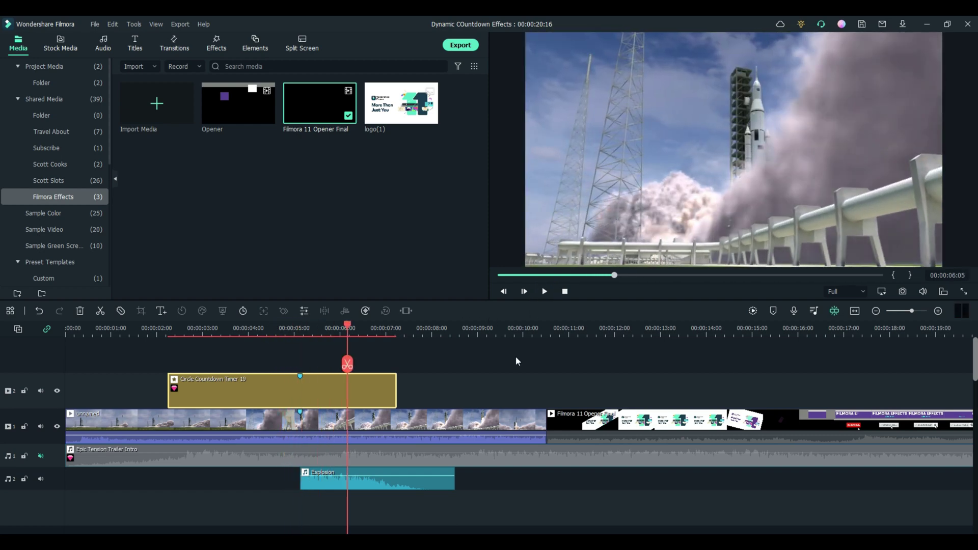
pyautogui.click(41, 456)
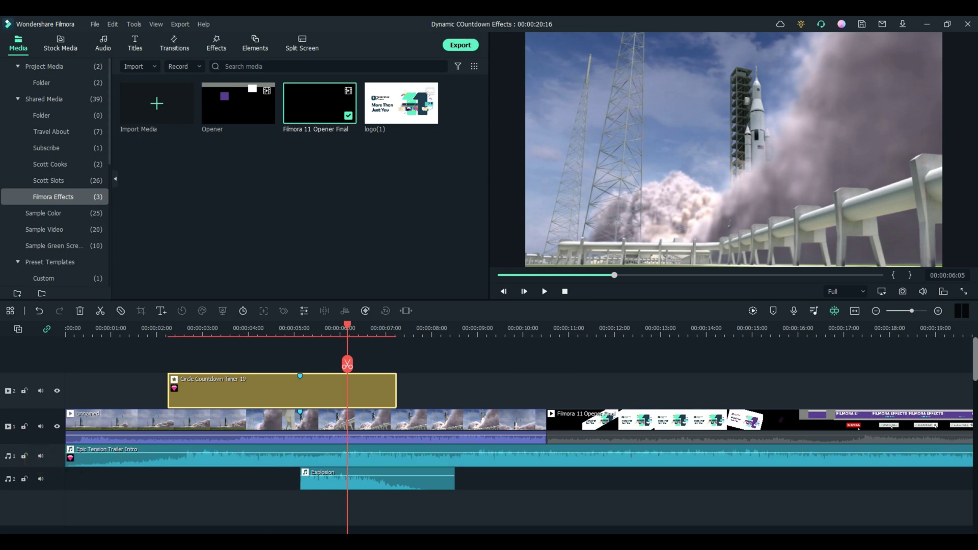
pyautogui.hscroll(10, 510, 428)
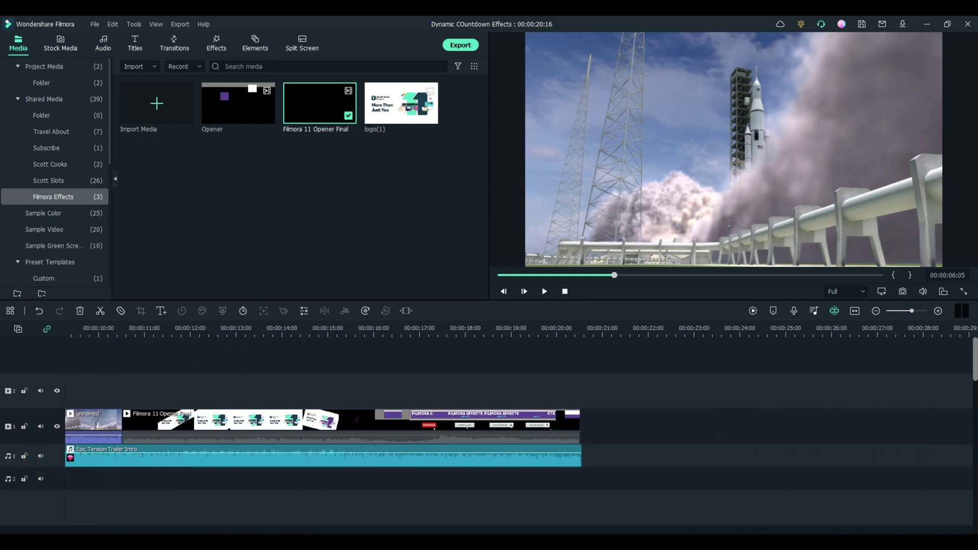
# - Drag a Circle Countdown Timer from the Timer effects onto track 1 after the opener, near 22 seconds
pyautogui.click(217, 43)
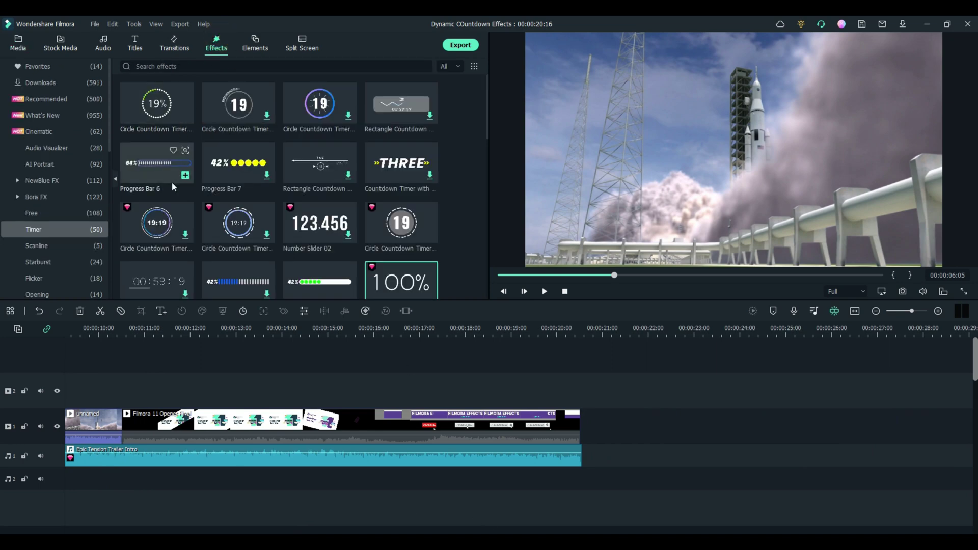
pyautogui.scroll(-5, 334, 198)
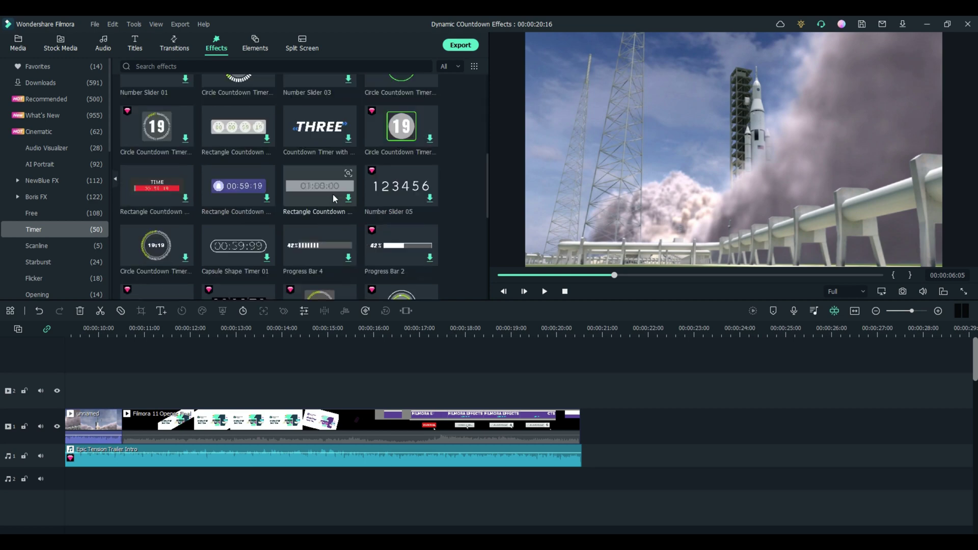
pyautogui.scroll(-5, 334, 198)
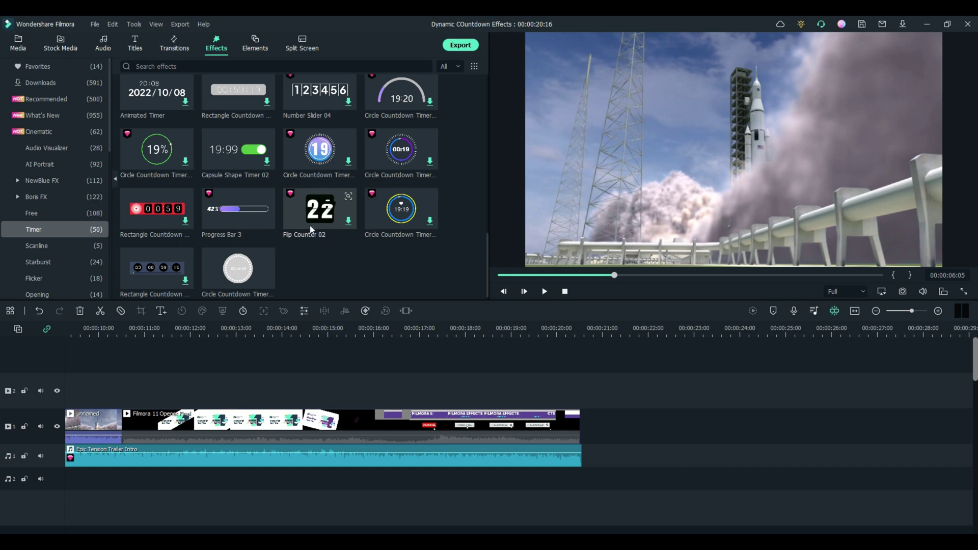
pyautogui.moveTo(401, 153); pyautogui.dragTo(657, 426)
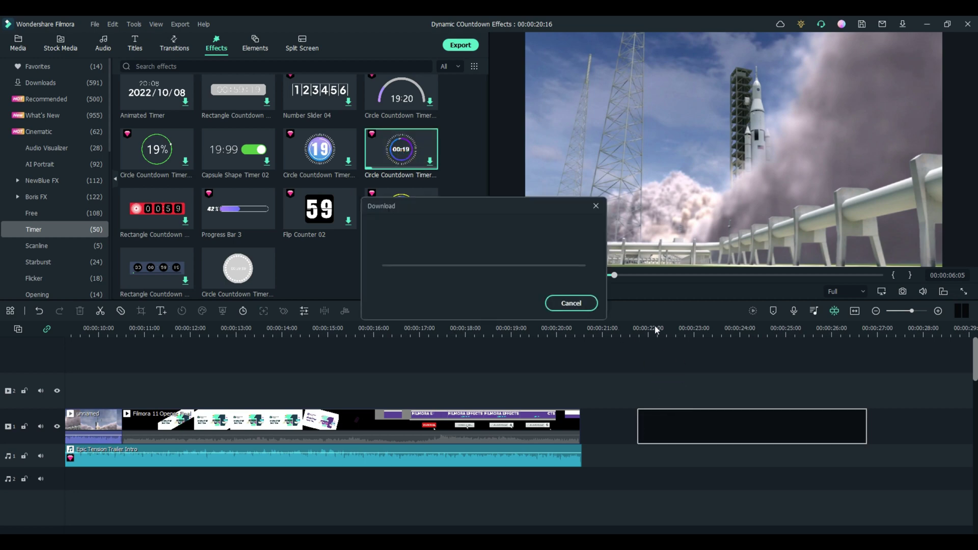
# - Scrub into the new Circle Countdown Timer 12 clip at 22–27 seconds and open its settings
pyautogui.click(688, 331)
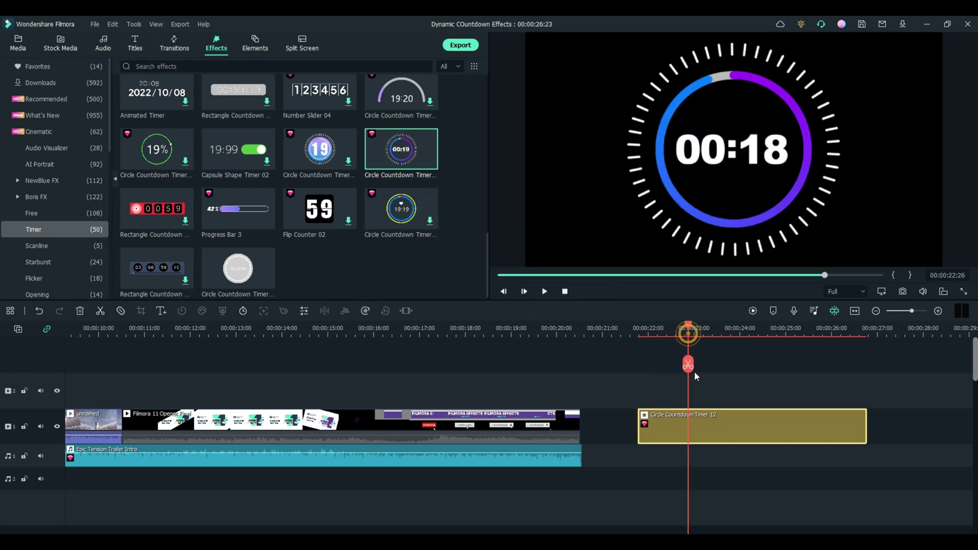
pyautogui.moveTo(694, 323); pyautogui.dragTo(662, 331)
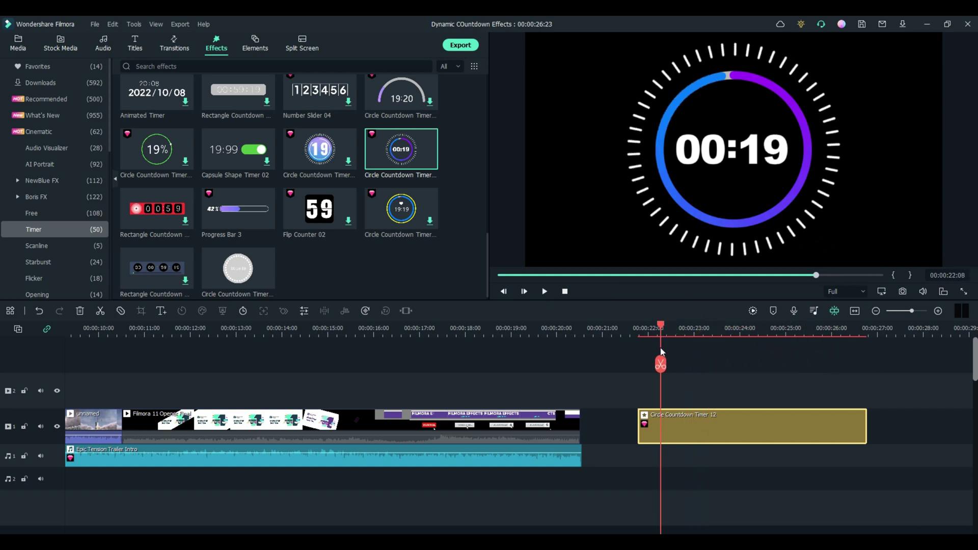
pyautogui.doubleClick(727, 433)
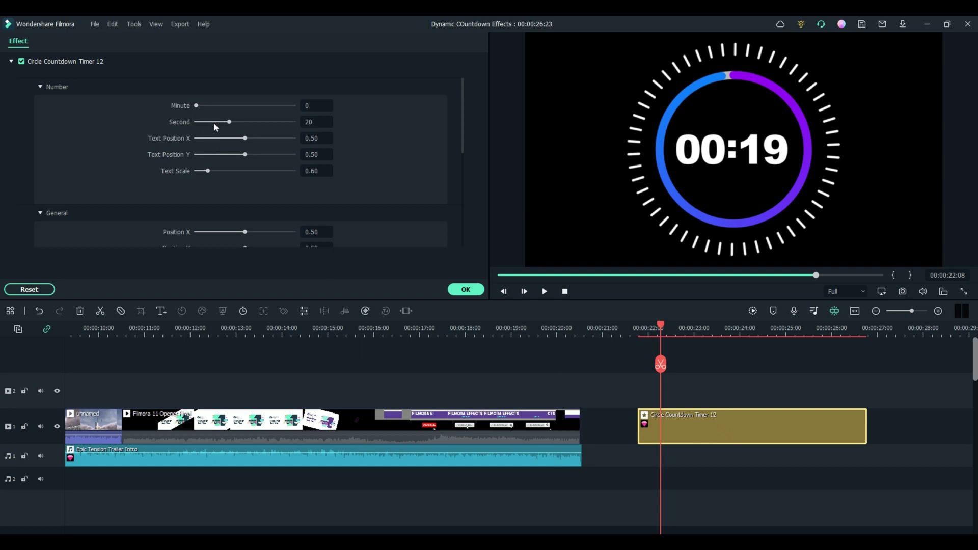
# - Set Circle Countdown Timer 12 to Minute 1, Second 0 and lower its opacity to about 53
pyautogui.click(316, 105)
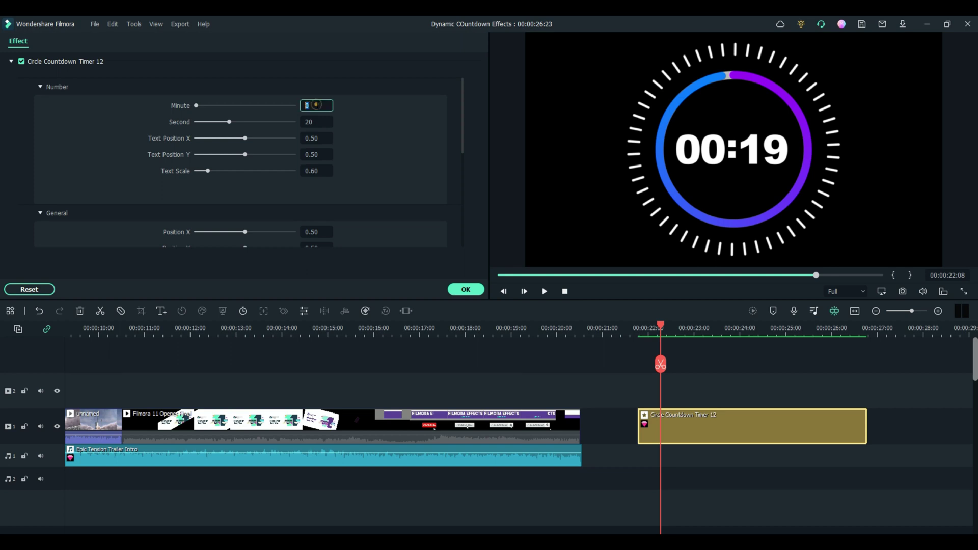
pyautogui.write('1')
pyautogui.click(319, 121)
pyautogui.write('0')
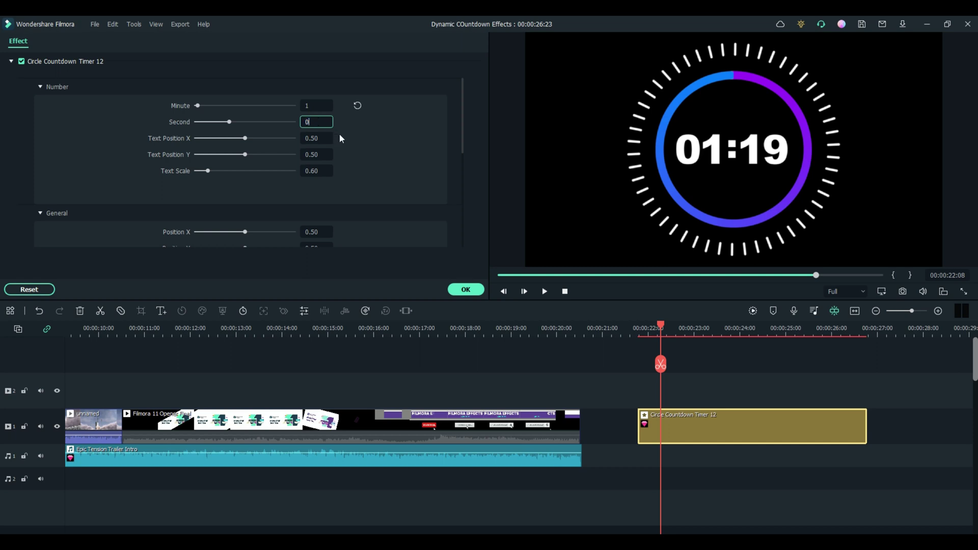
pyautogui.click(357, 140)
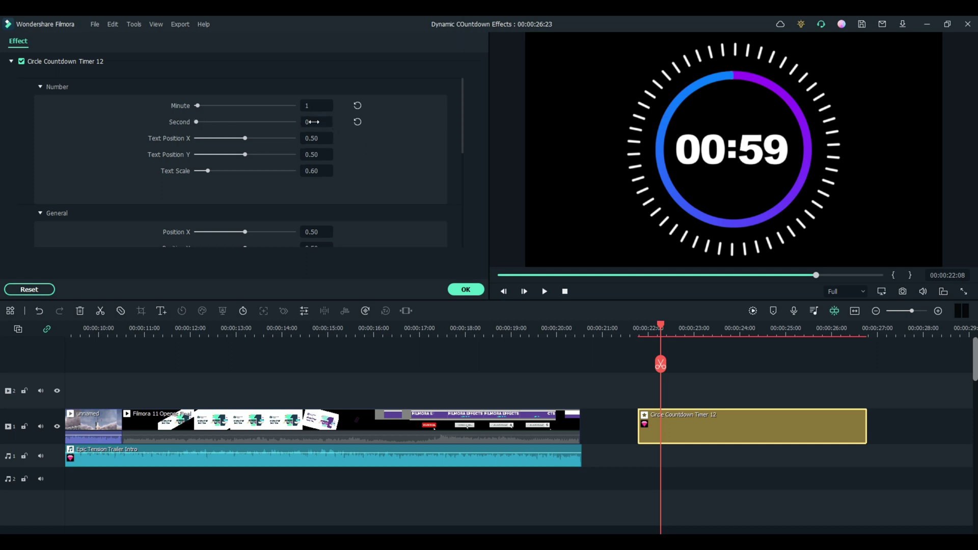
pyautogui.scroll(-3, 361, 172)
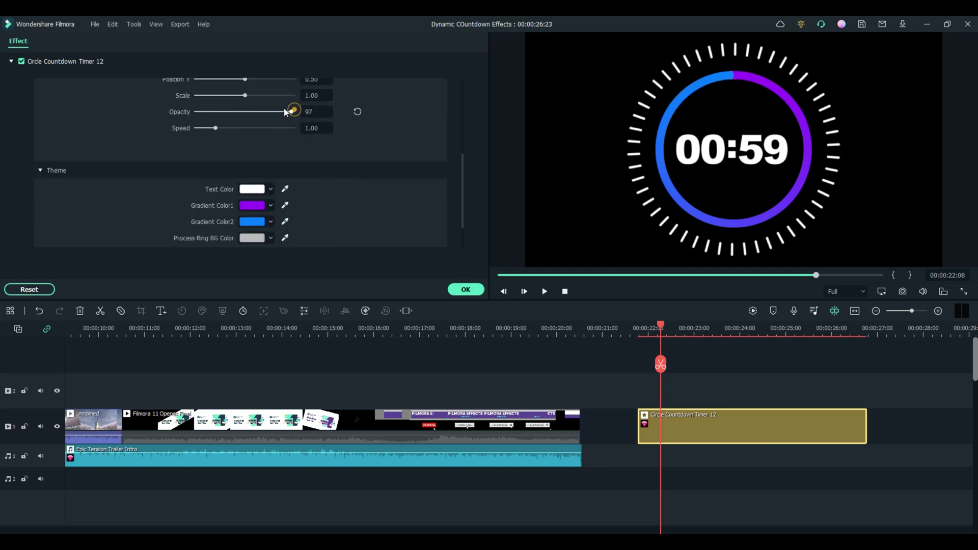
pyautogui.moveTo(294, 112); pyautogui.dragTo(248, 112)
pyautogui.click(462, 290)
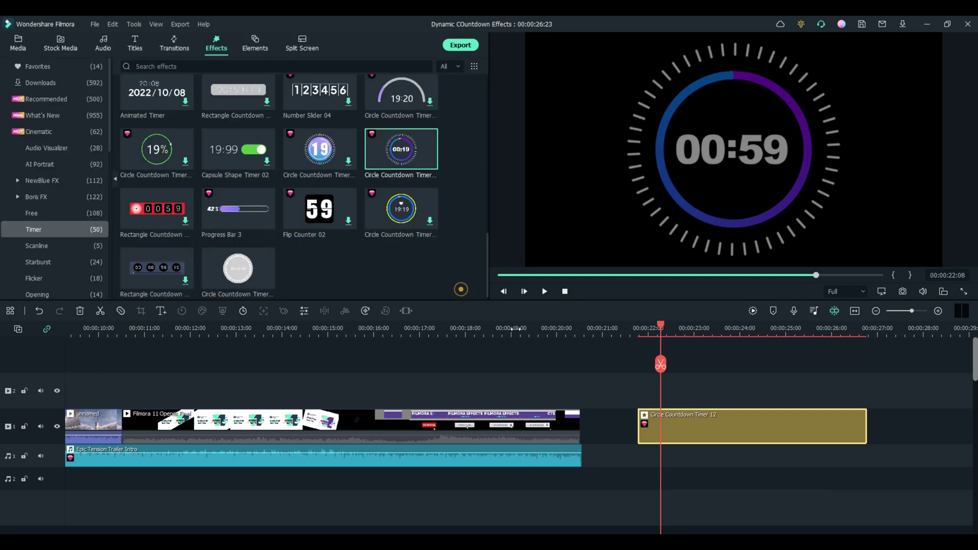
pyautogui.click(543, 292)
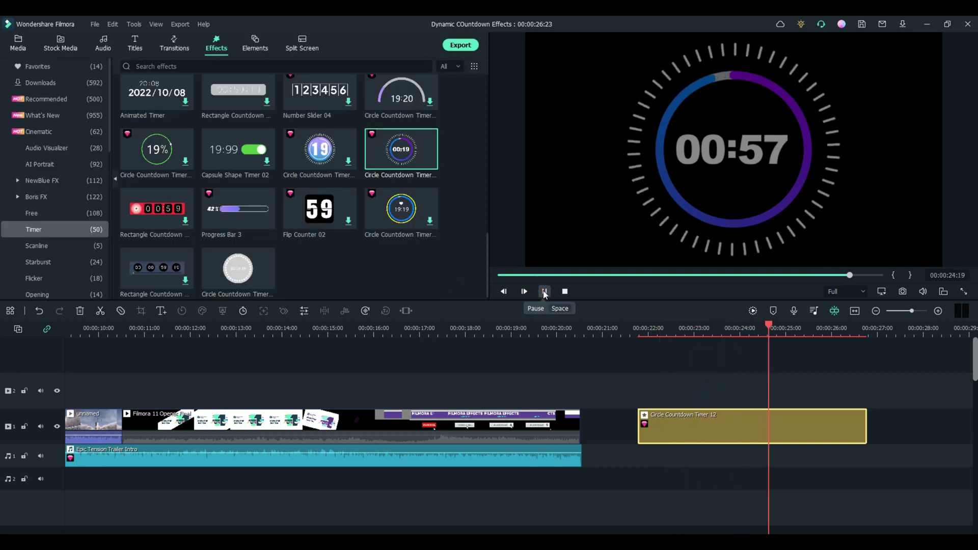
pyautogui.click(544, 292)
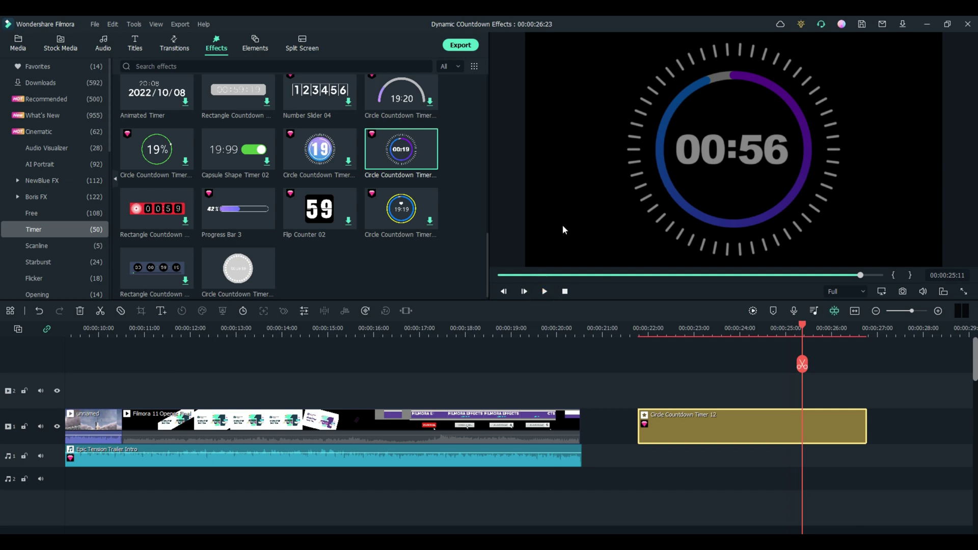